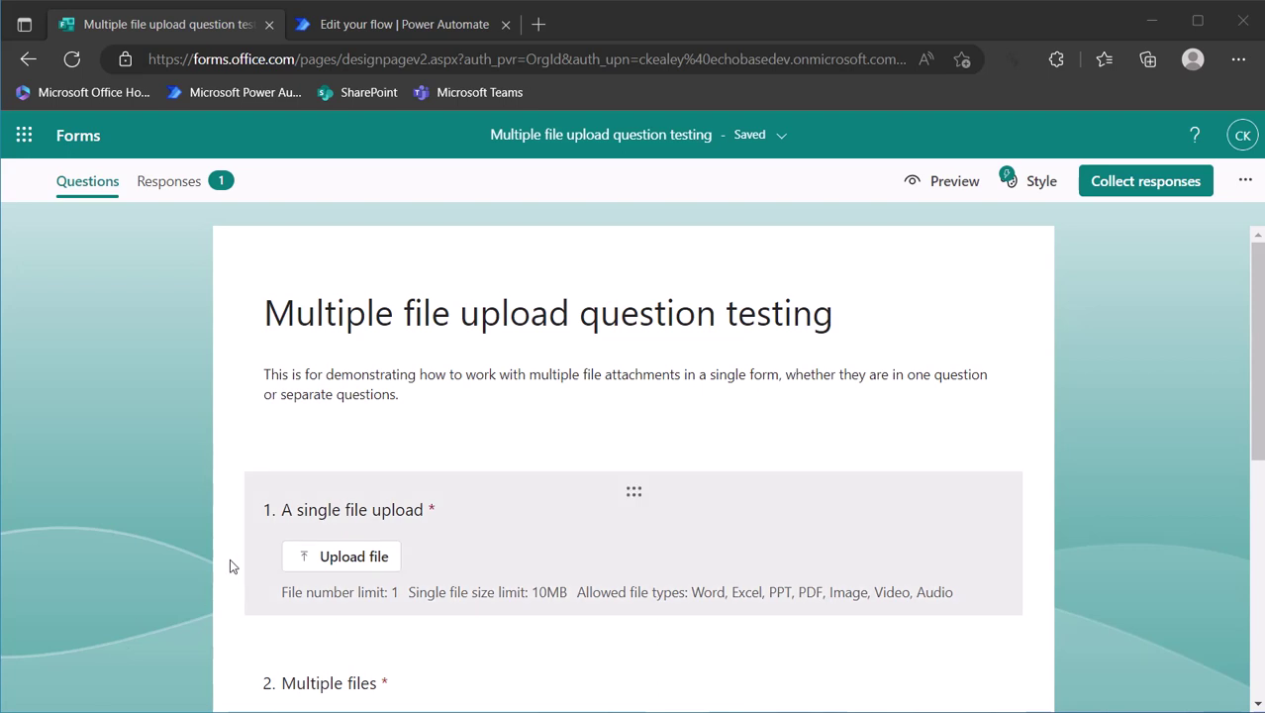
Step: Switch to the flow being edited and briefly expand the new-response trigger
scroll(230, 558, down, 2)
scroll(238, 566, down, 1)
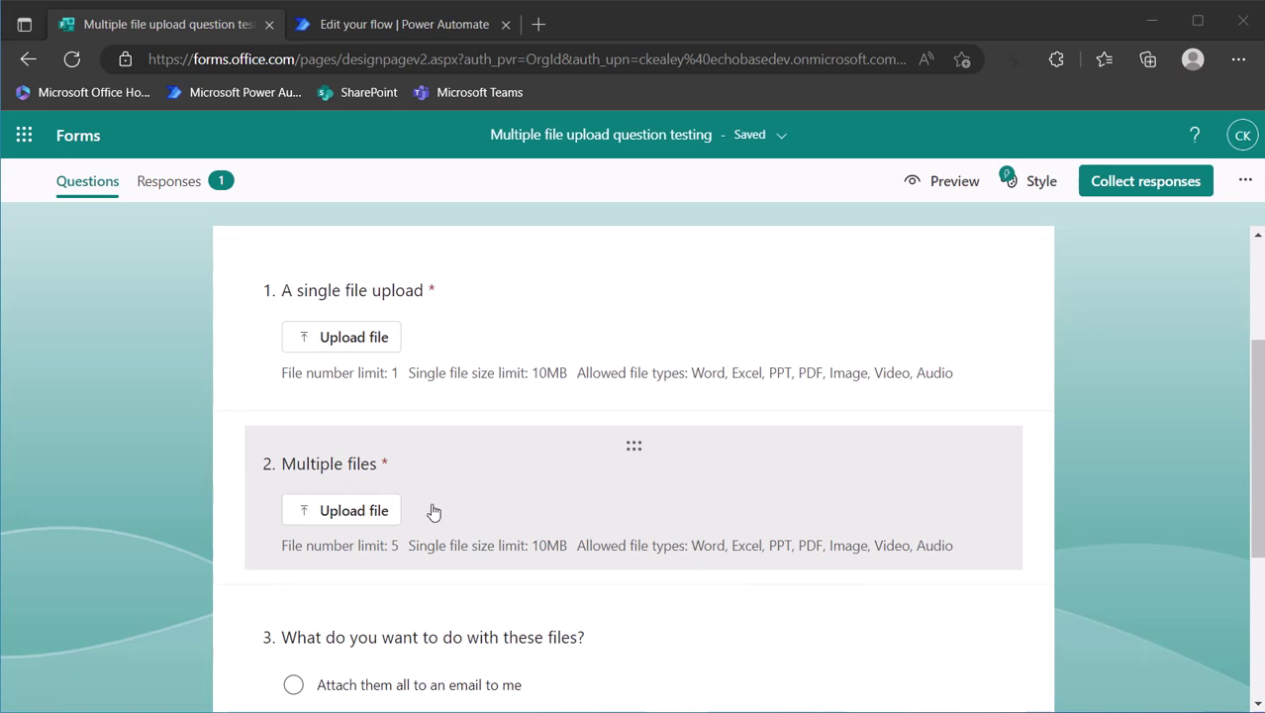
scroll(355, 413, up, 1)
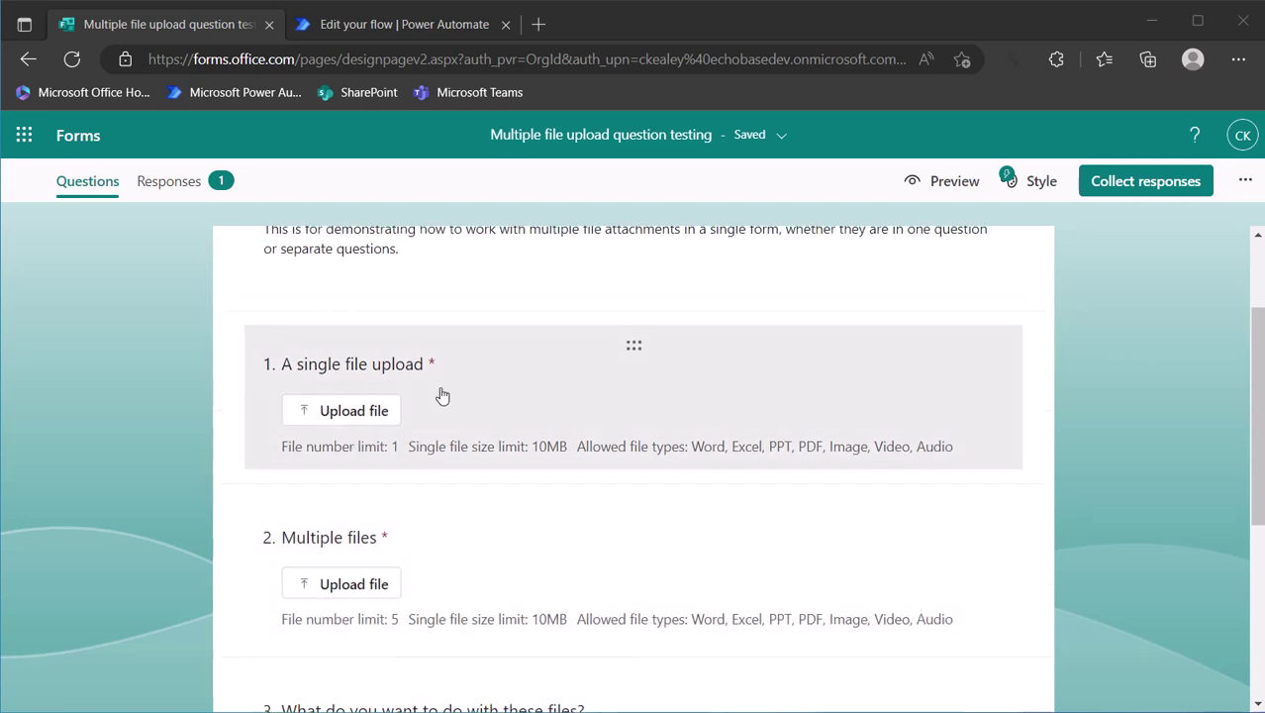
scroll(443, 400, up, 2)
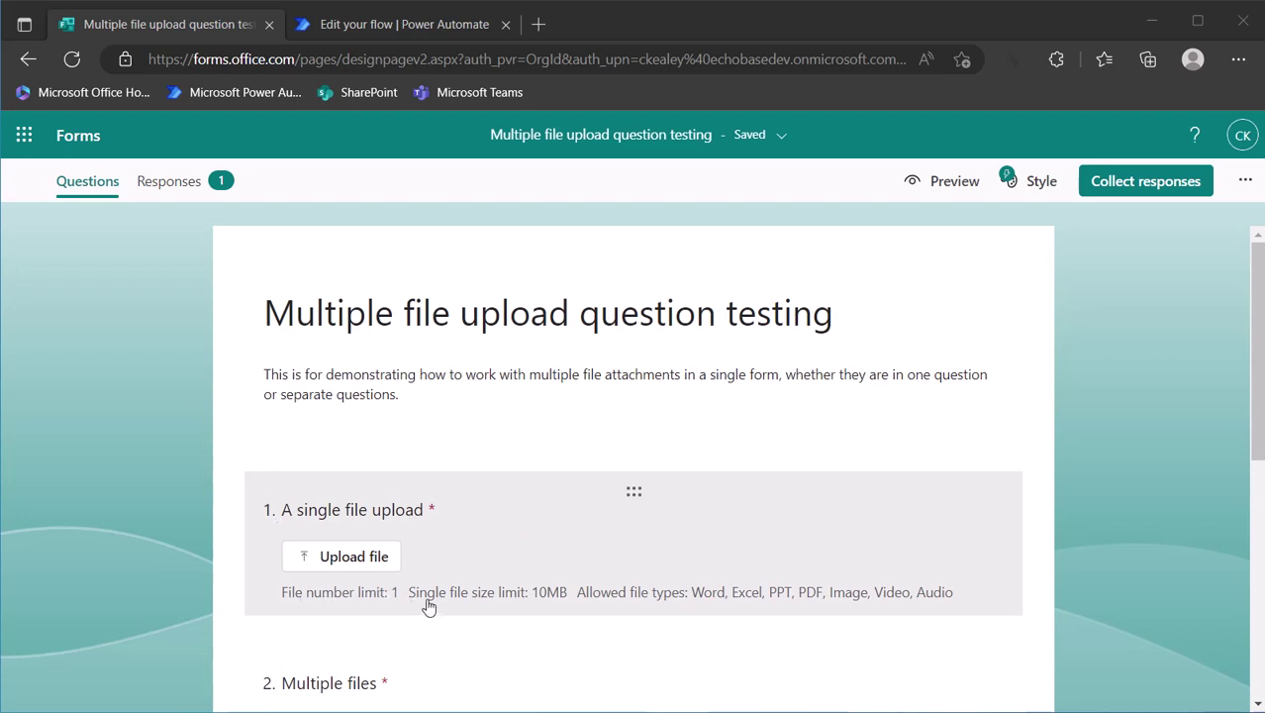
scroll(433, 584, down, 2)
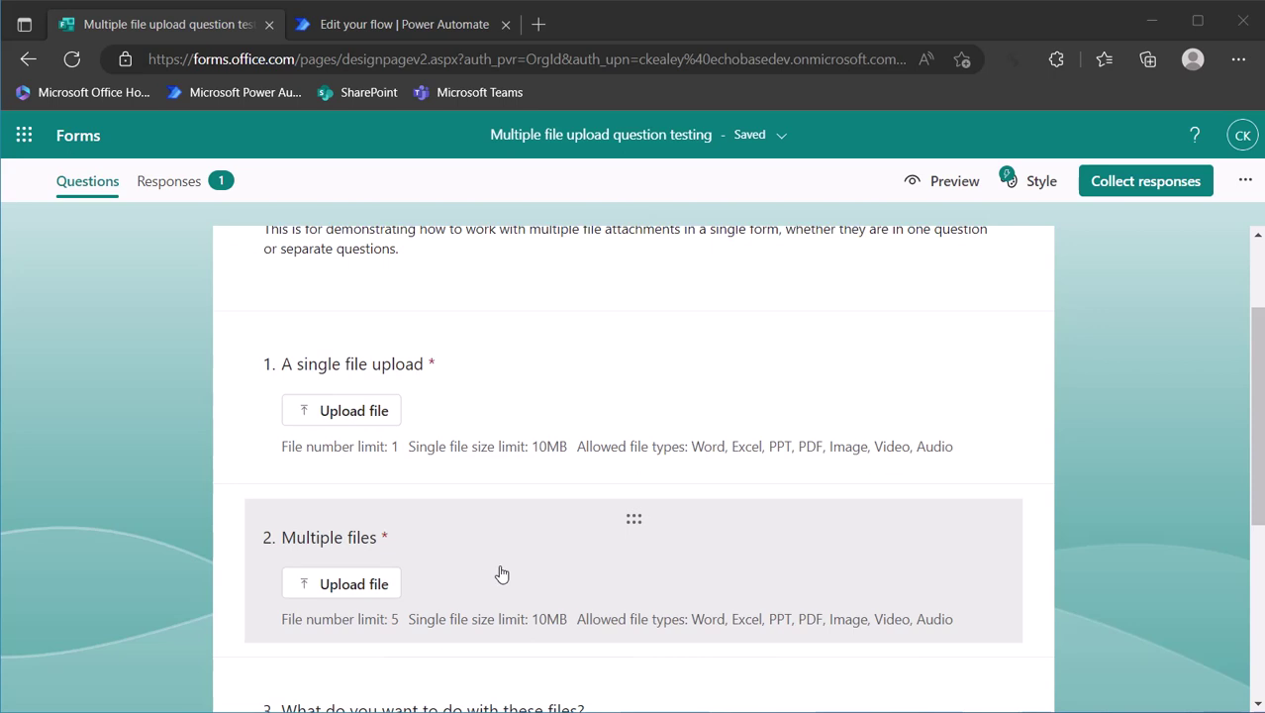
click(391, 28)
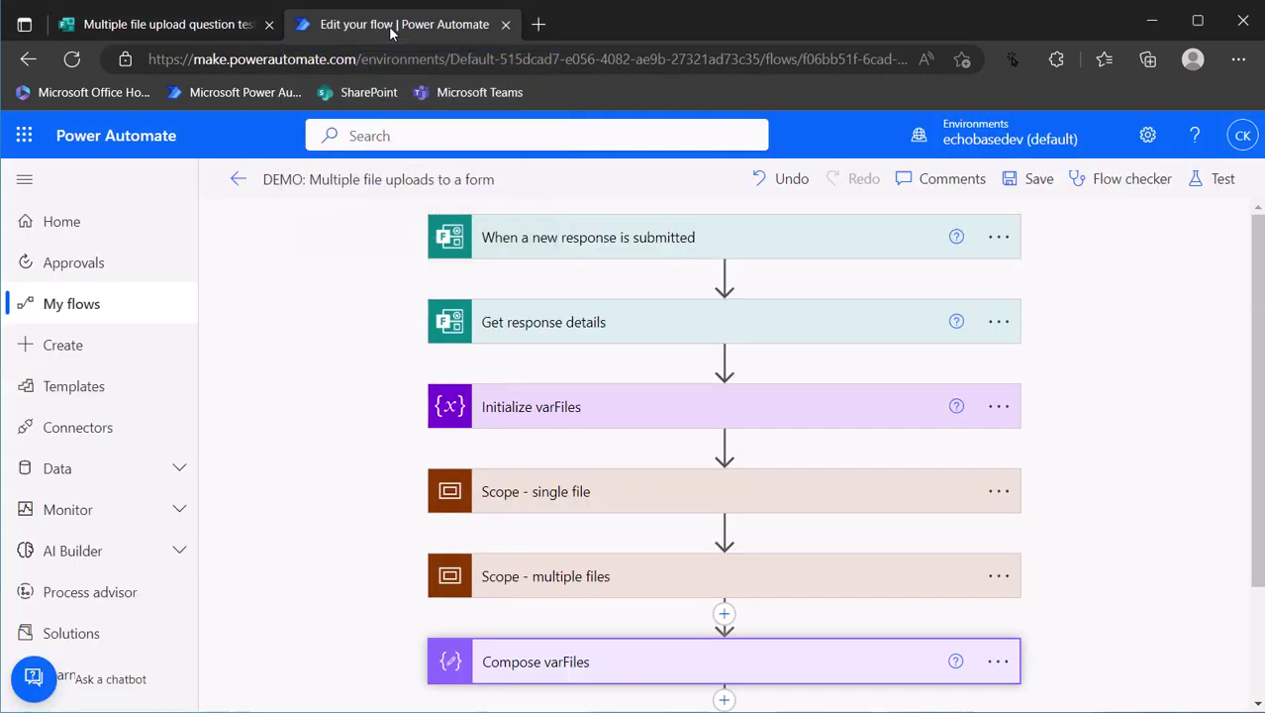
click(616, 243)
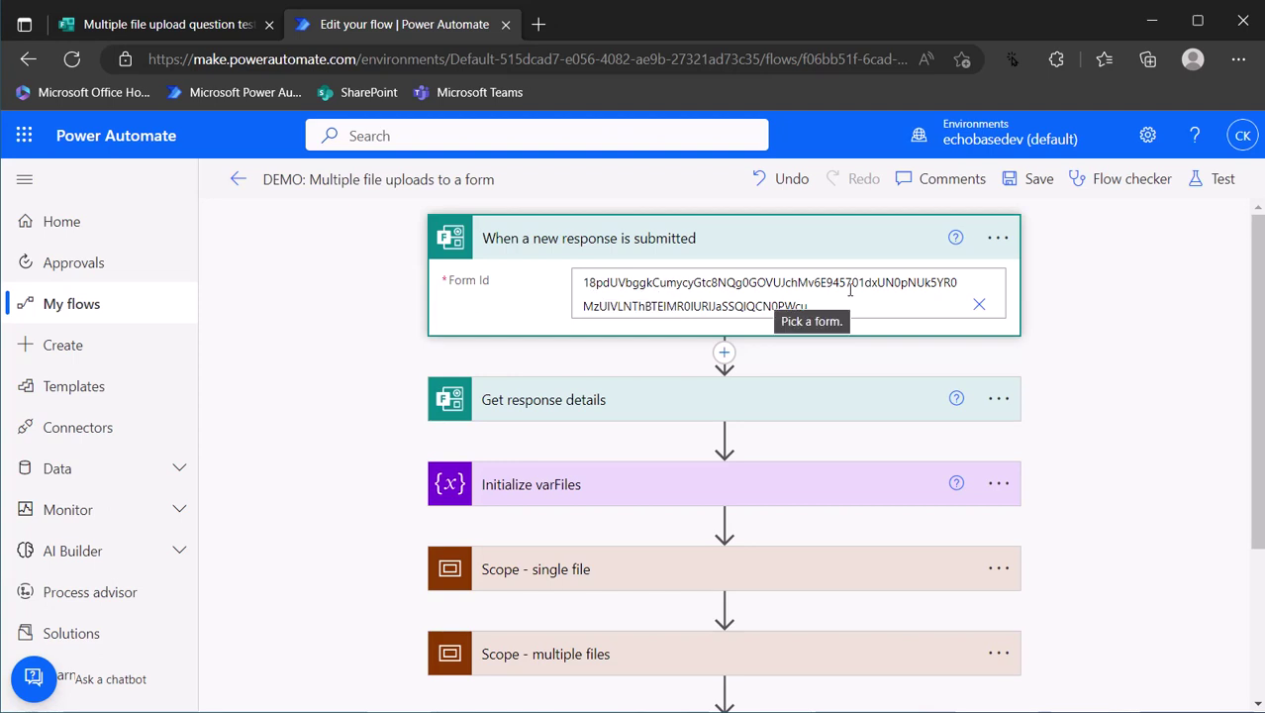
click(665, 243)
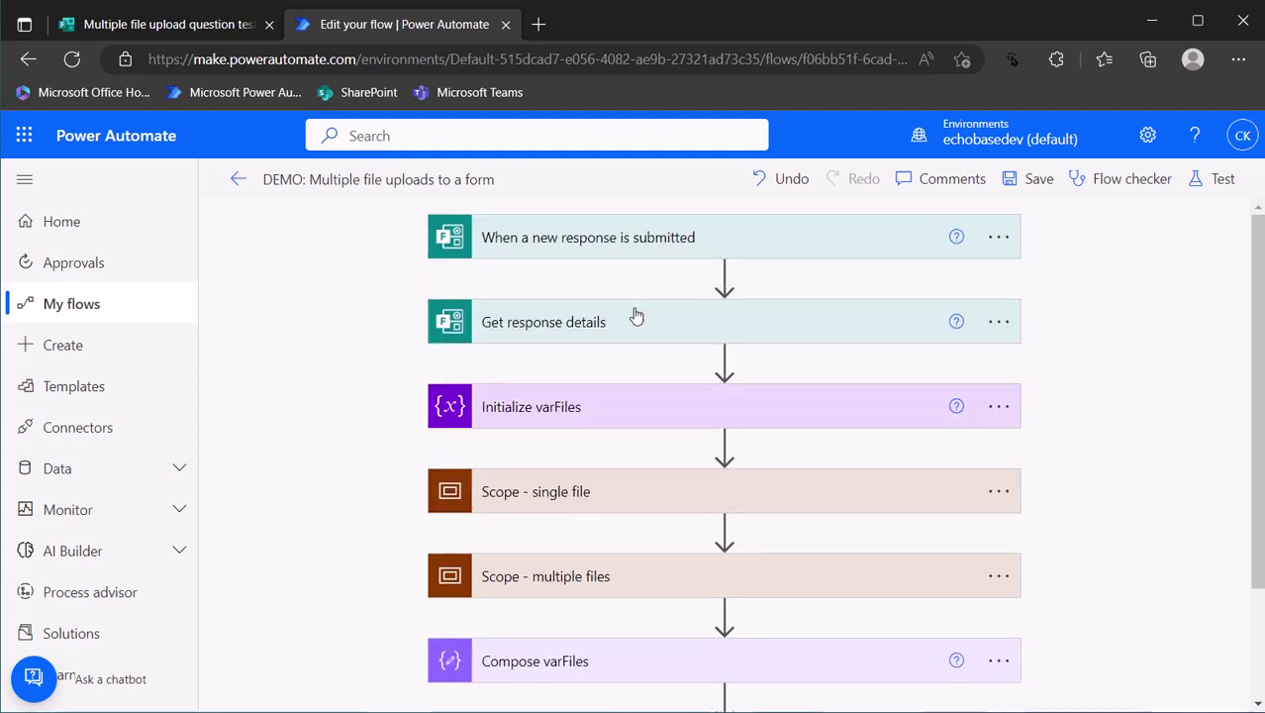
Step: Inspect Initialize varFiles: an Array variable named varFiles with no initial value
click(644, 416)
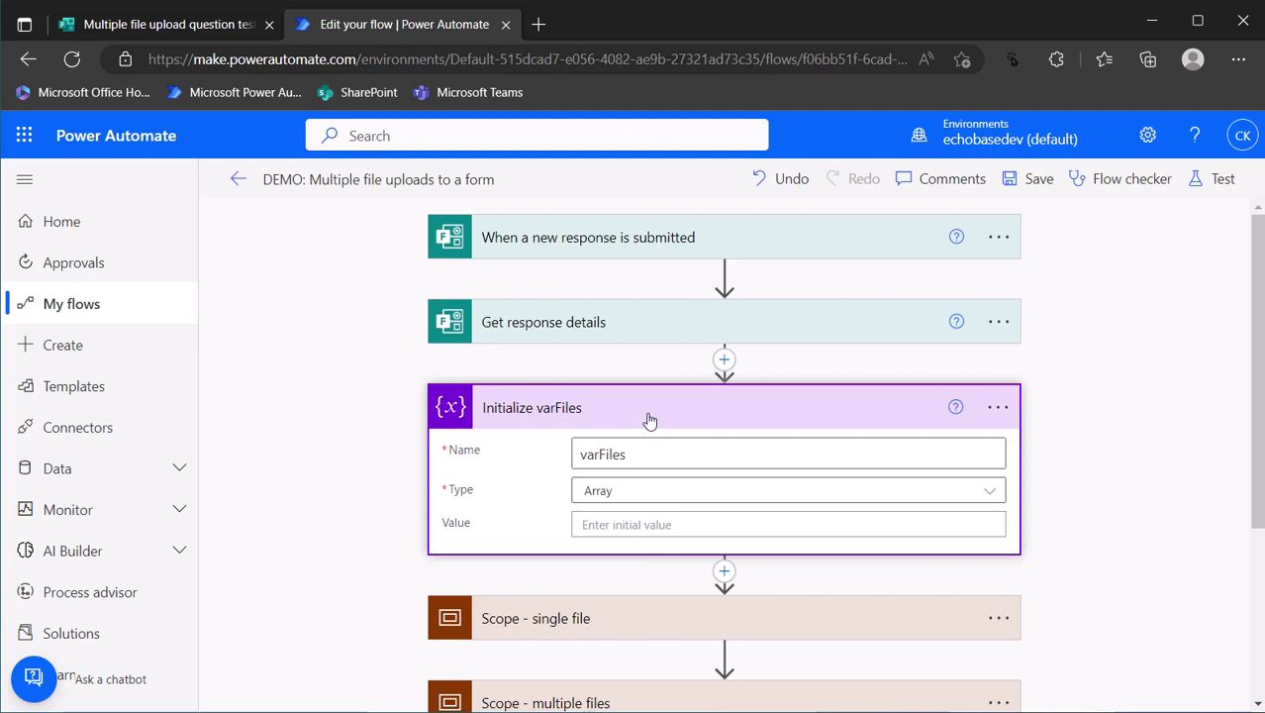
click(649, 420)
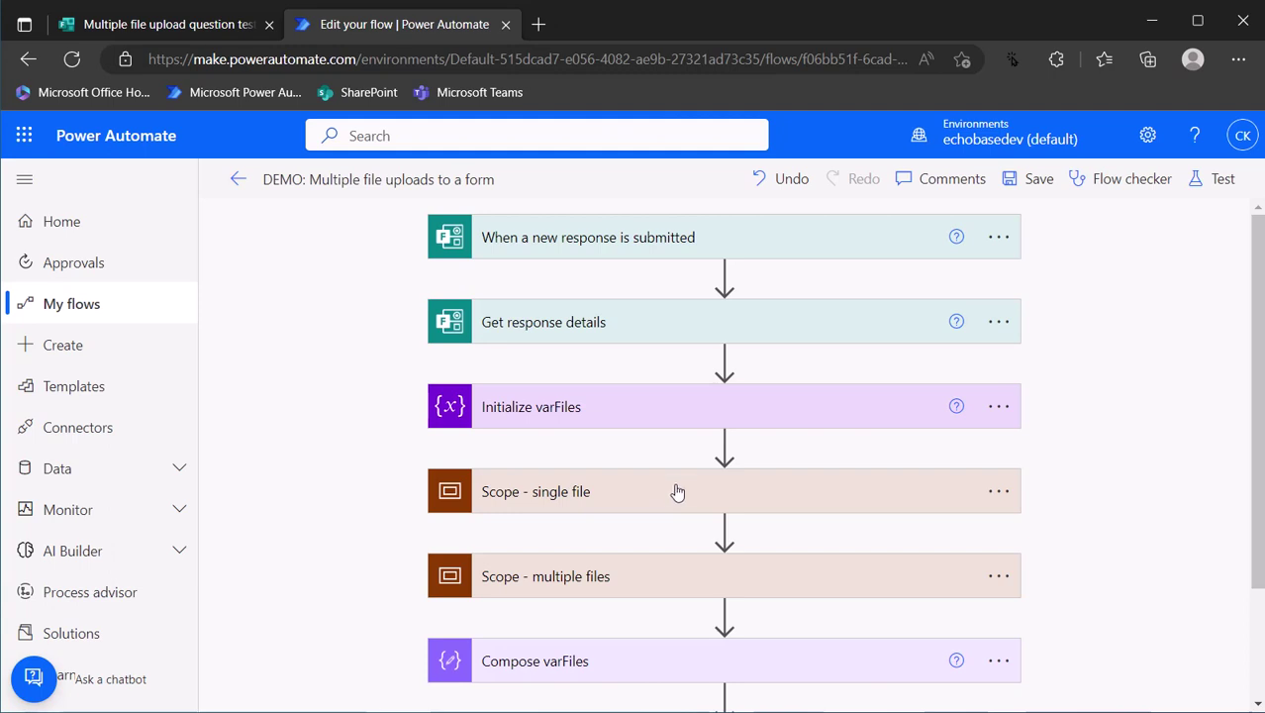
click(620, 410)
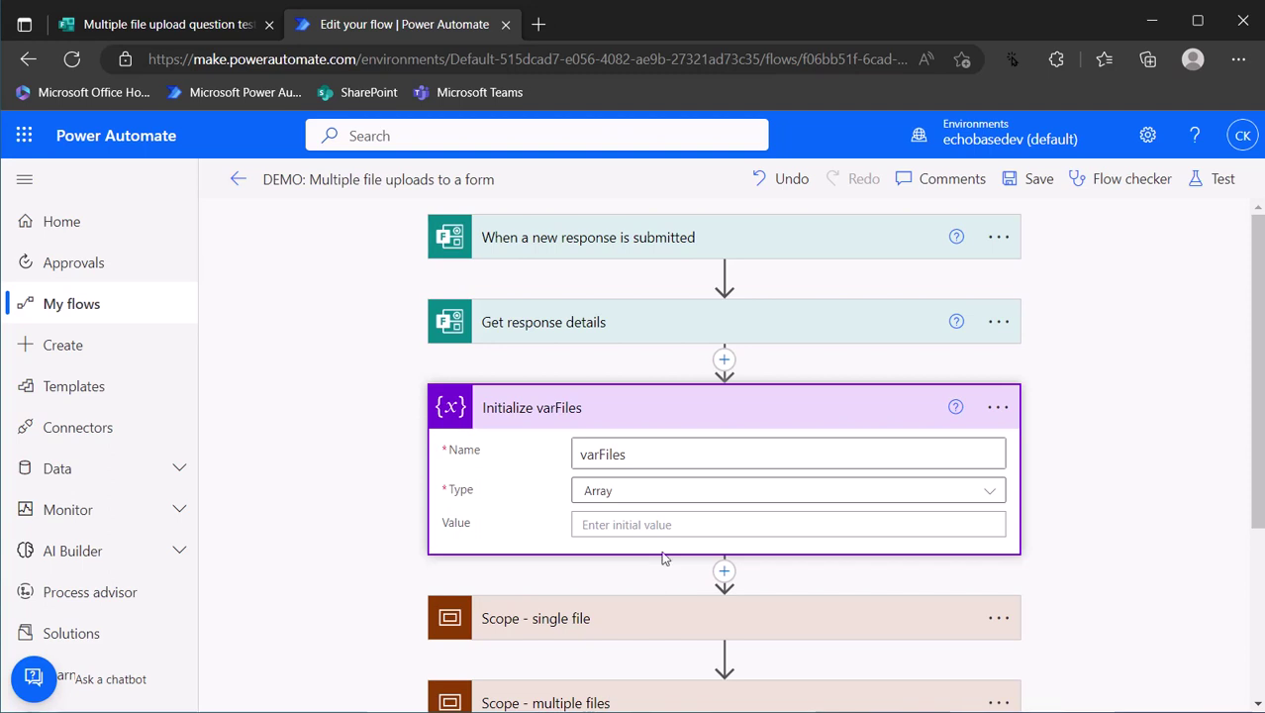
click(717, 422)
Step: Review the Parse JSON - single file upload schema inside Scope - single file
click(702, 500)
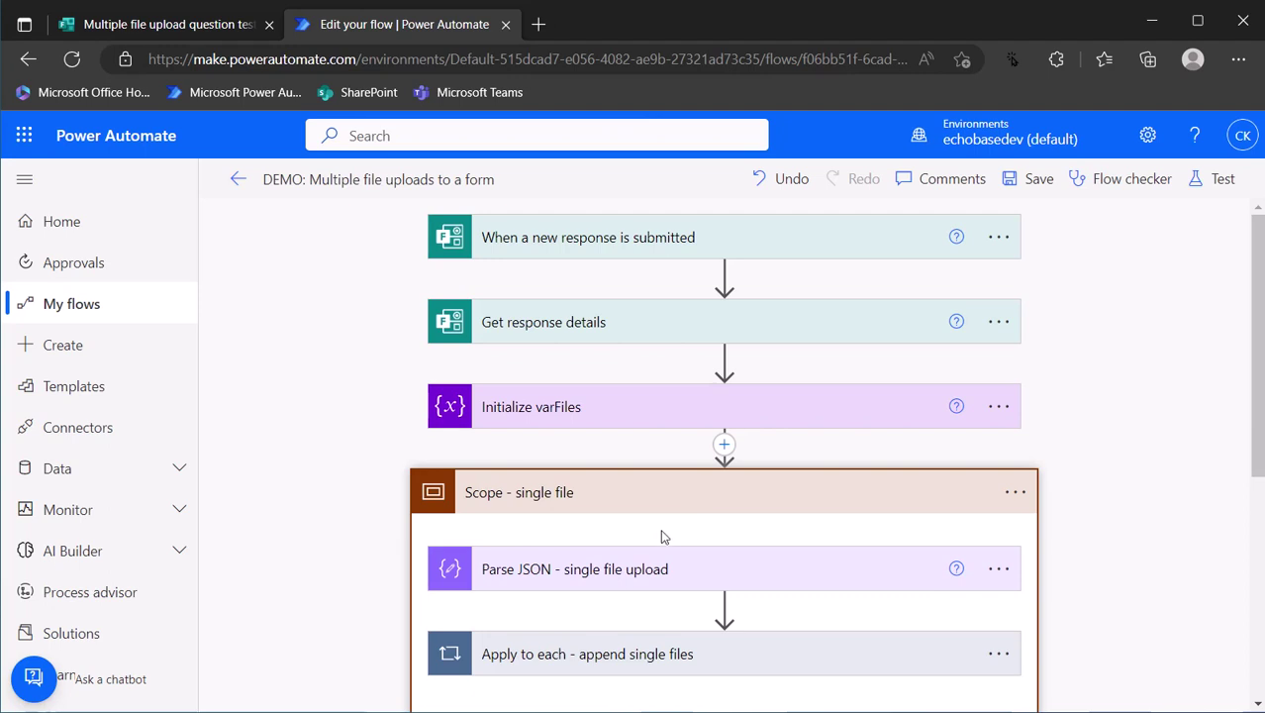
click(679, 571)
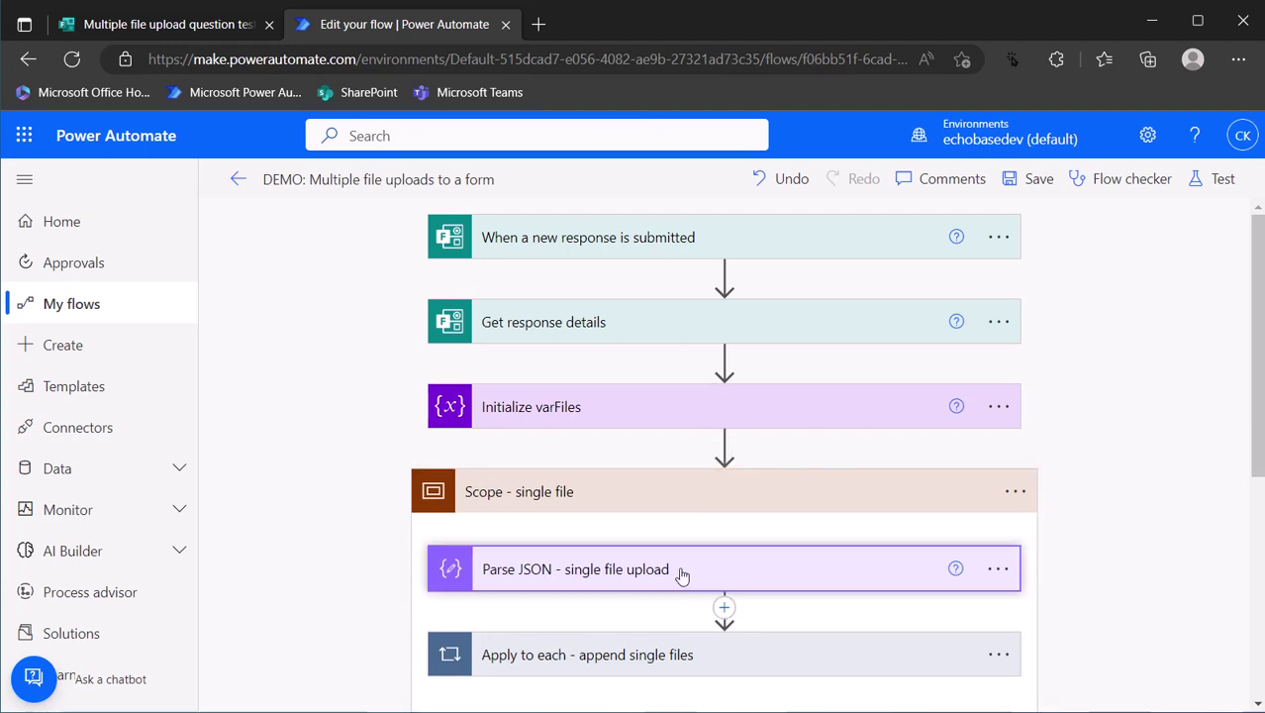
scroll(702, 543, down, 5)
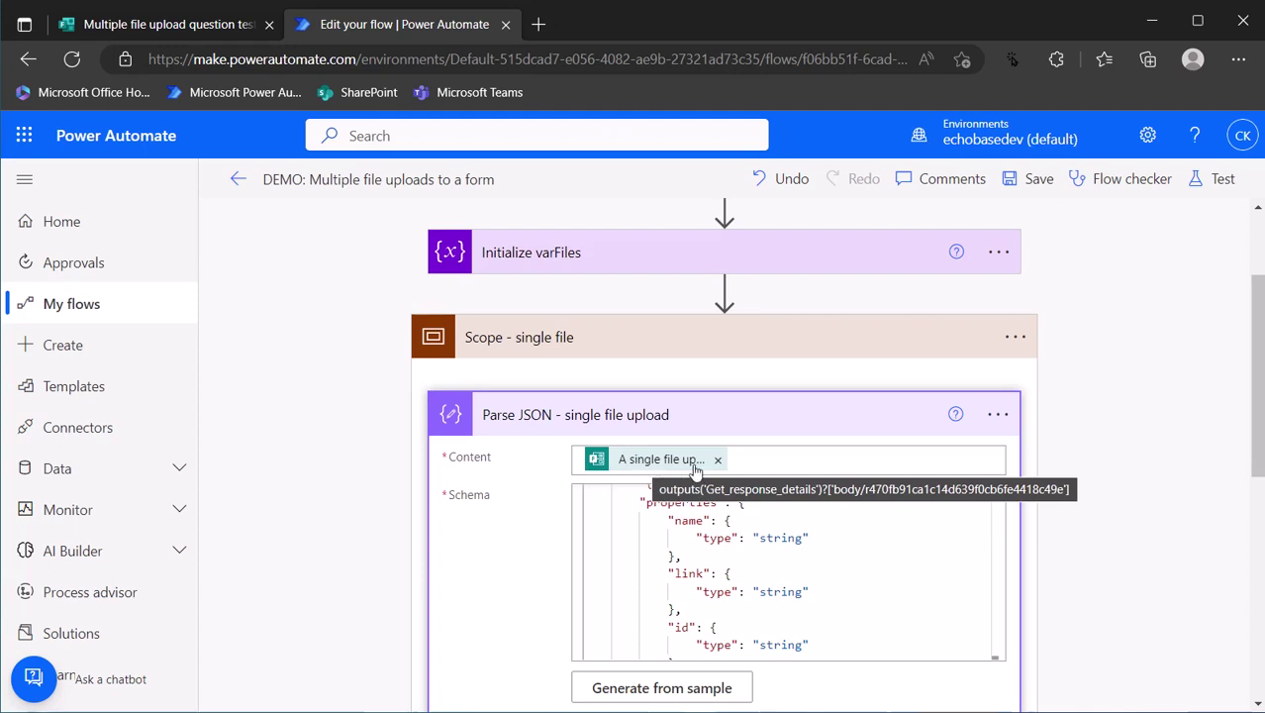
scroll(692, 546, up, 2)
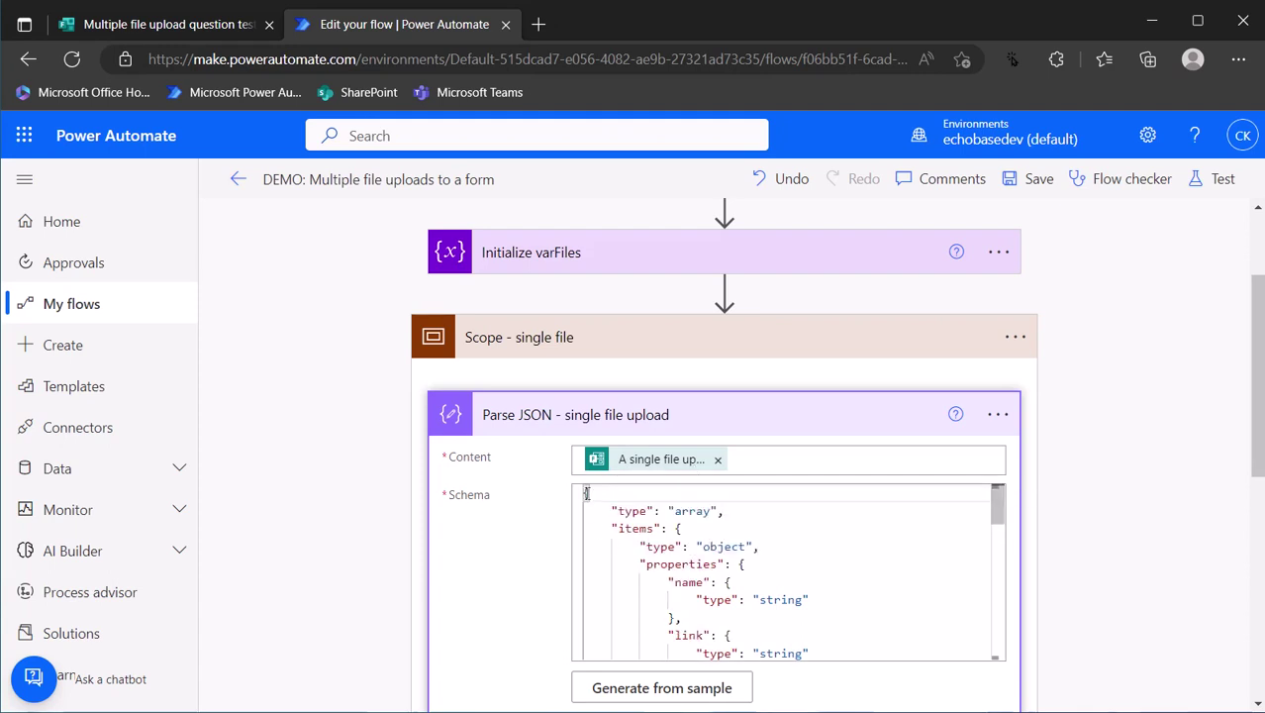
drag(586, 493, 646, 649)
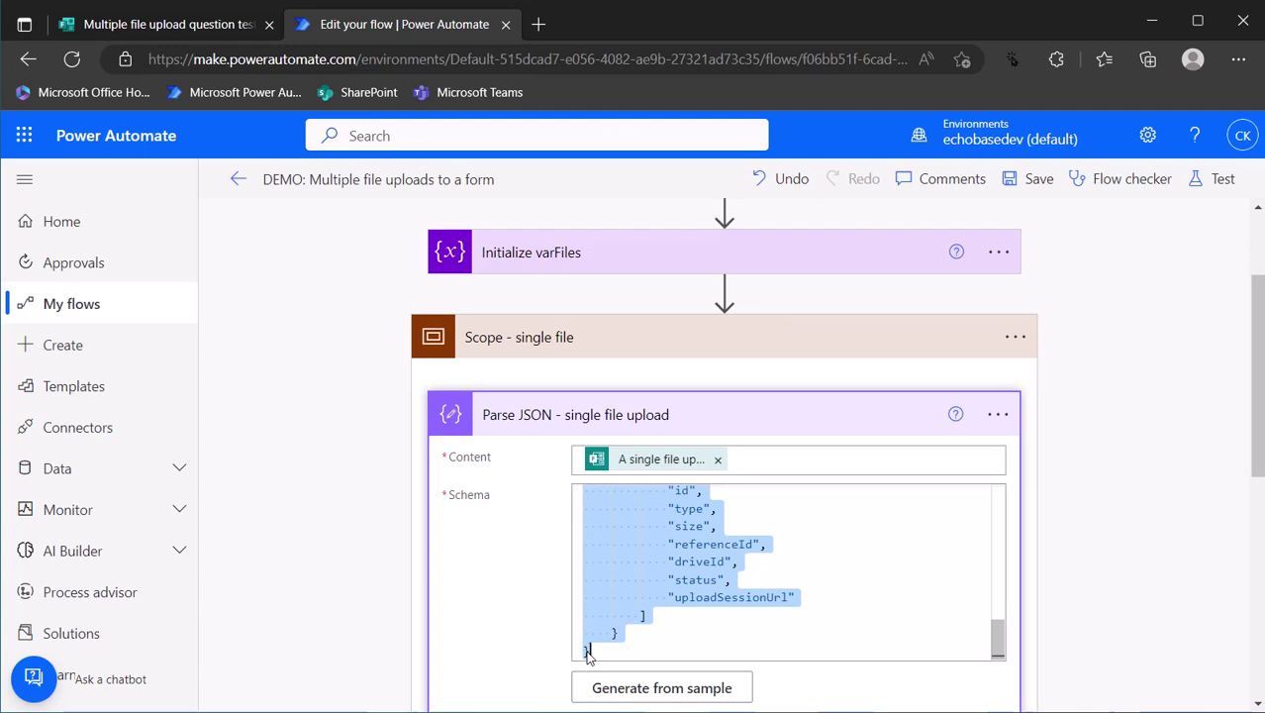
scroll(681, 604, up, 5)
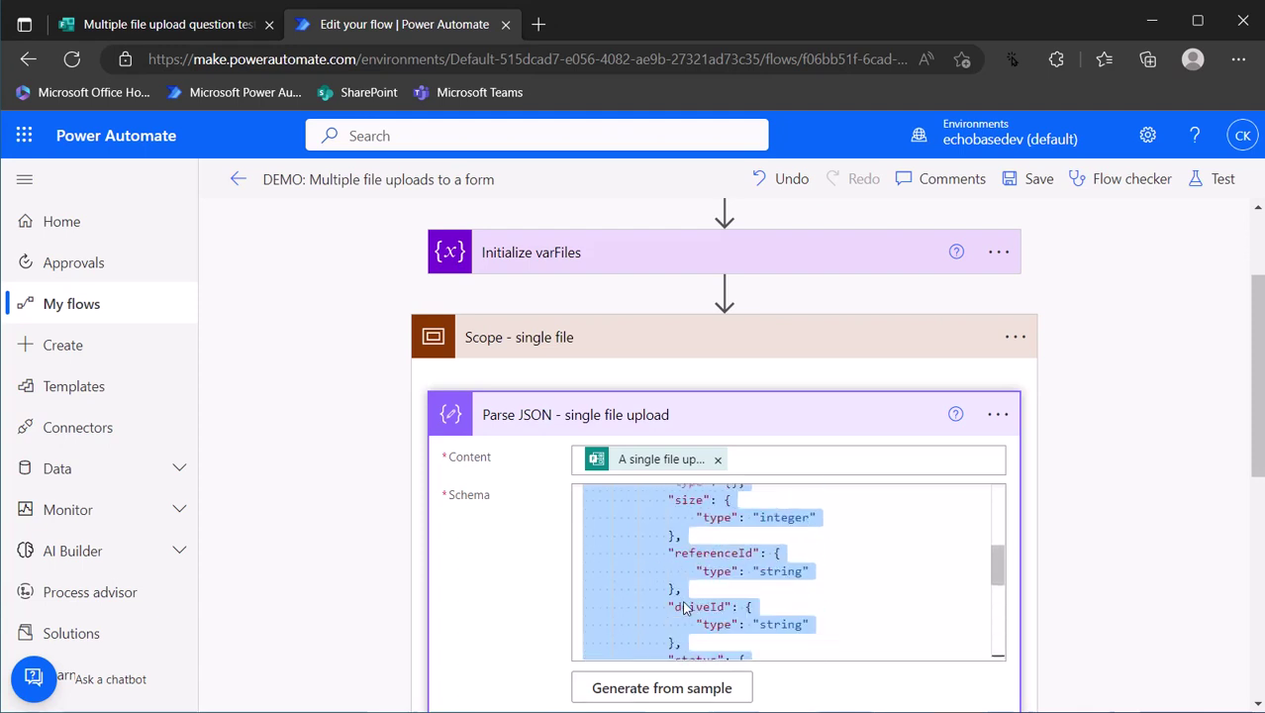
scroll(682, 606, up, 5)
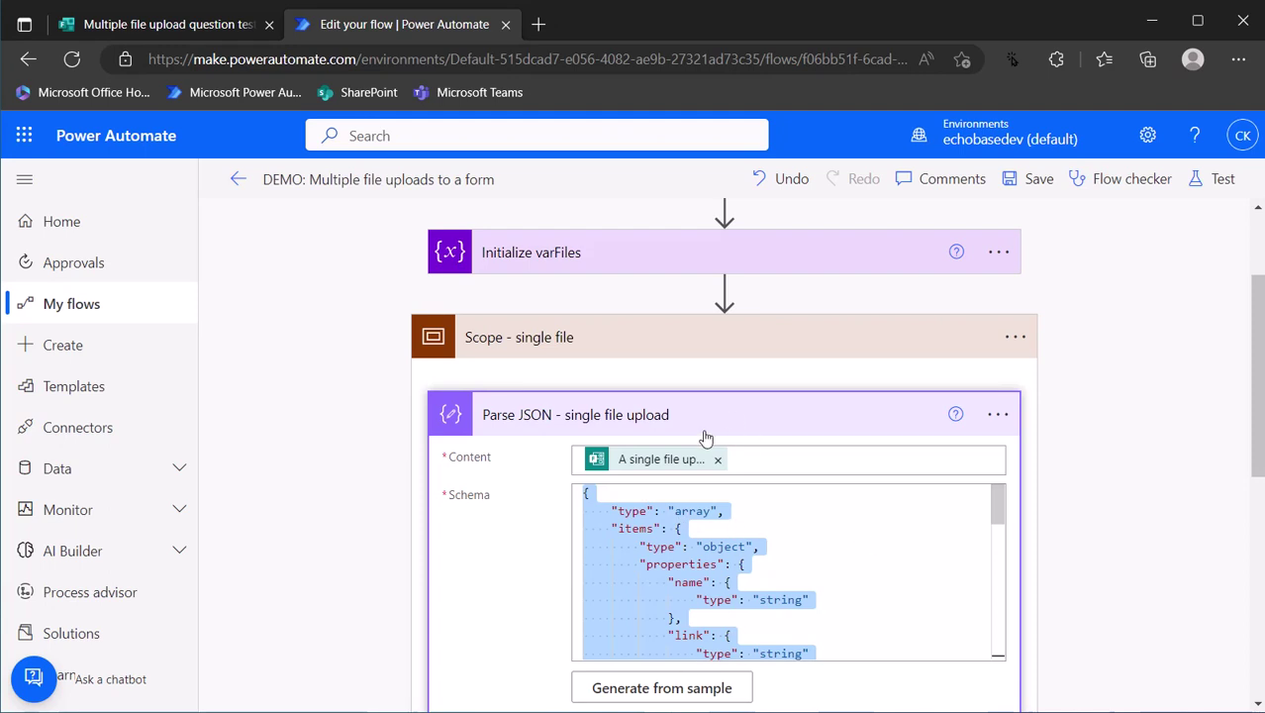
click(738, 416)
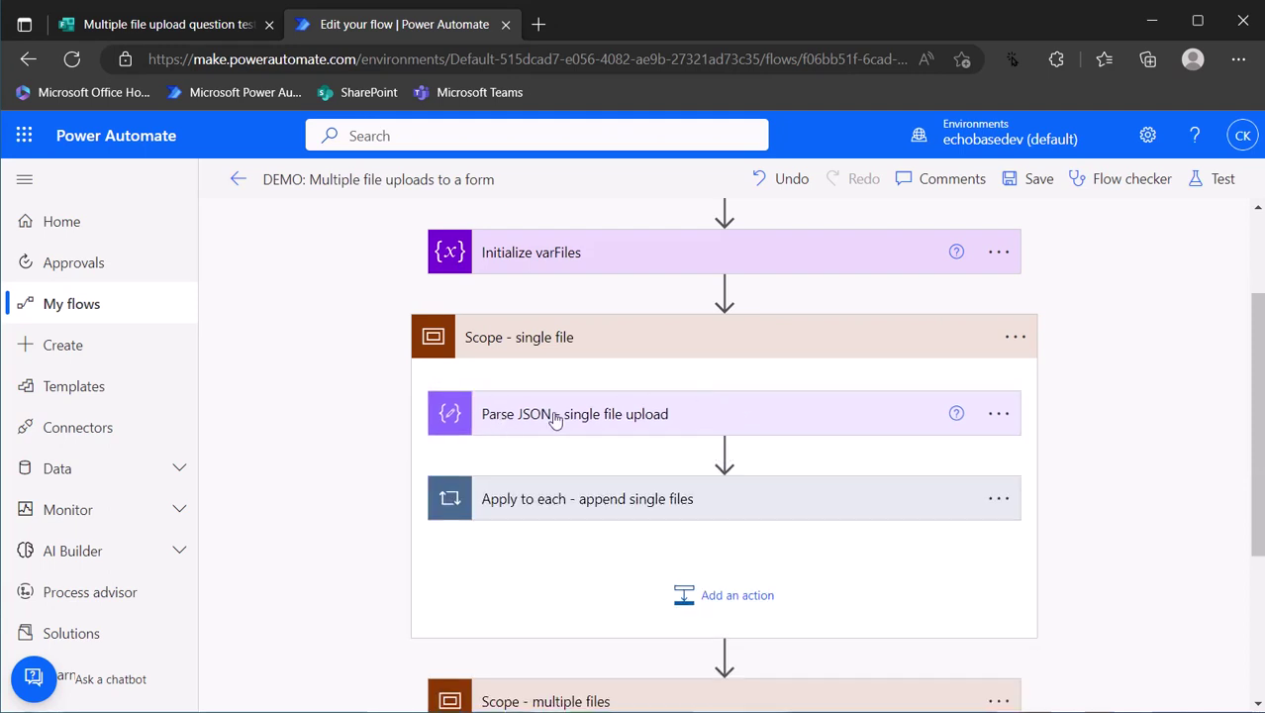
Step: Move the single-file append step above its Apply to each loop and delete the loop
click(680, 505)
scroll(635, 550, down, 2)
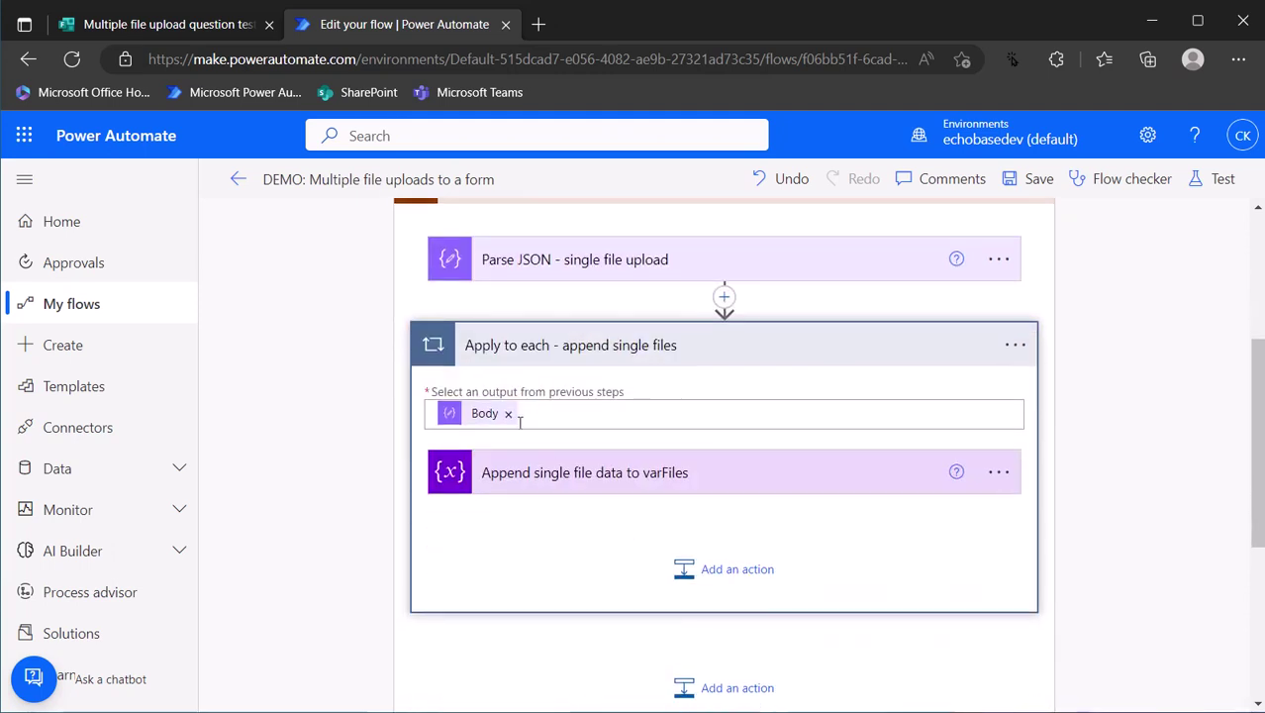
click(550, 475)
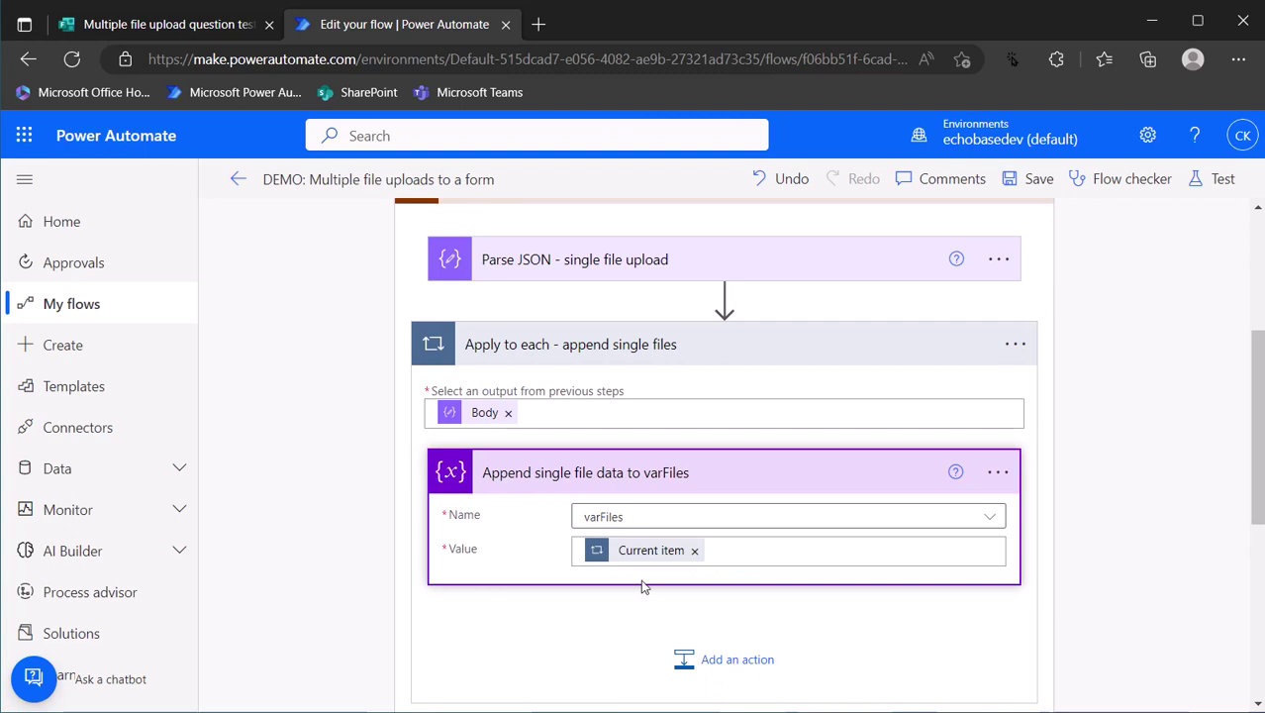
click(508, 413)
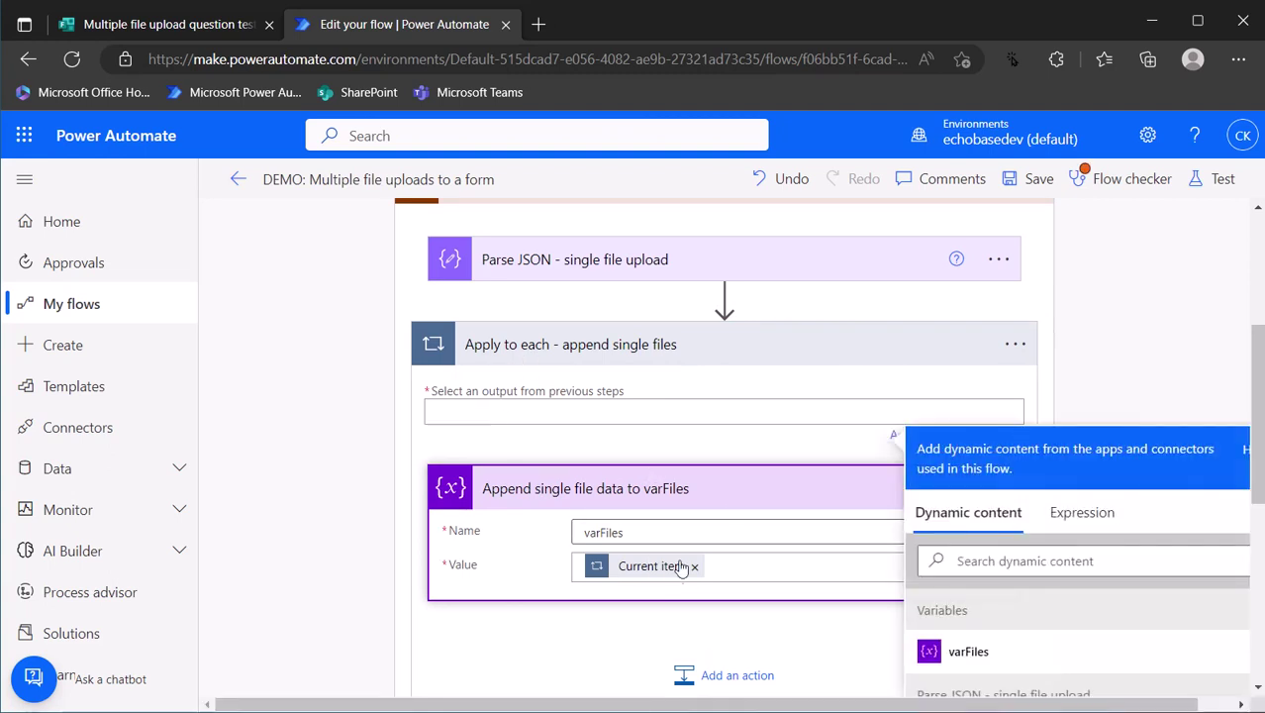
click(694, 566)
drag(690, 517, 723, 331)
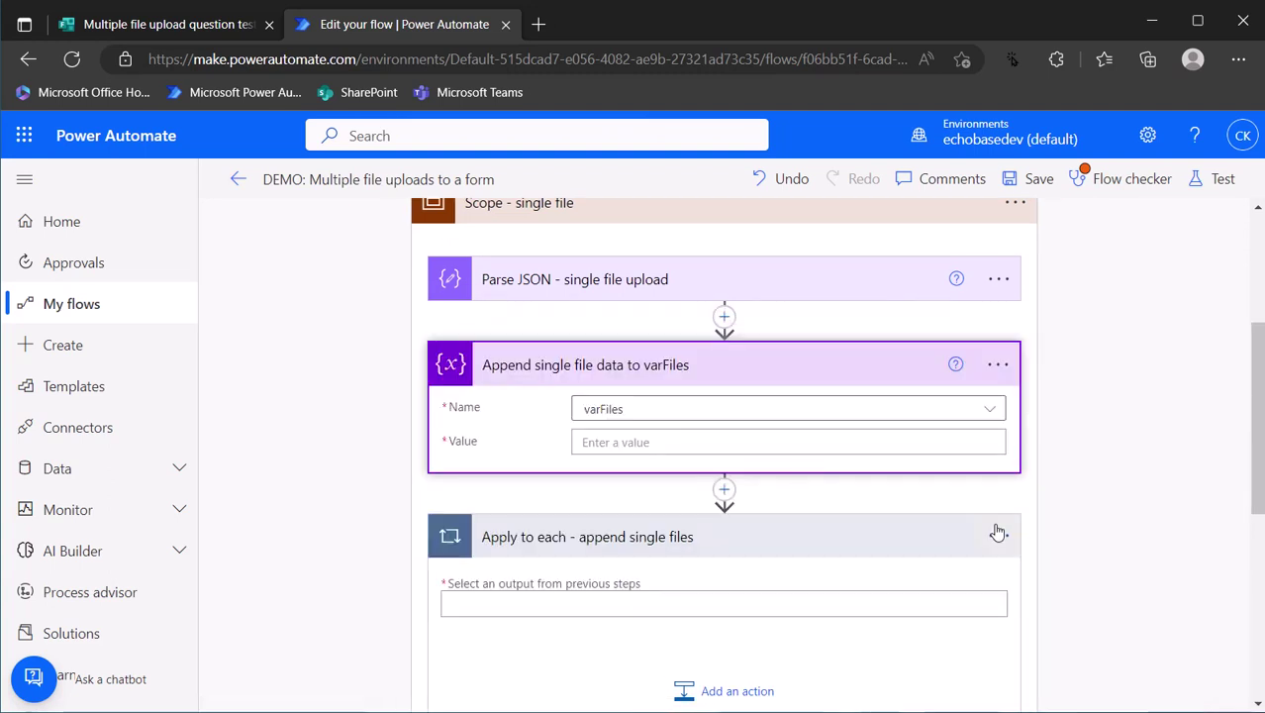
click(998, 534)
click(1069, 685)
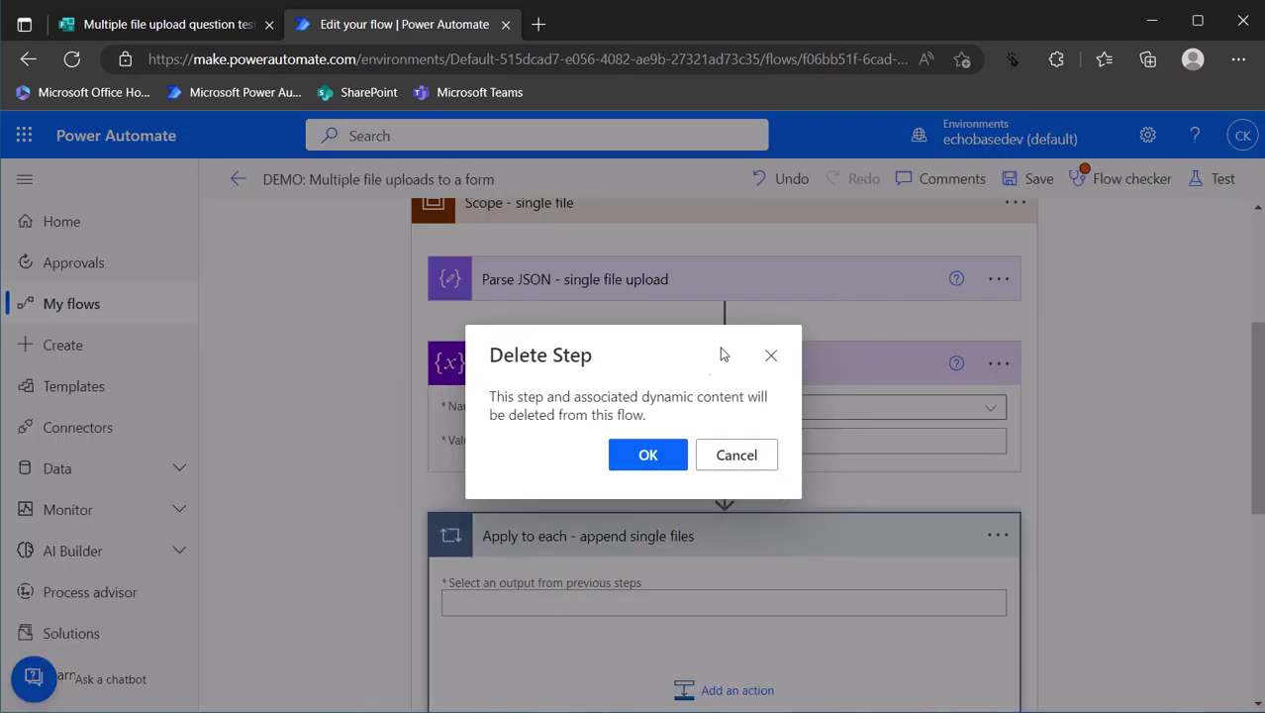
click(636, 454)
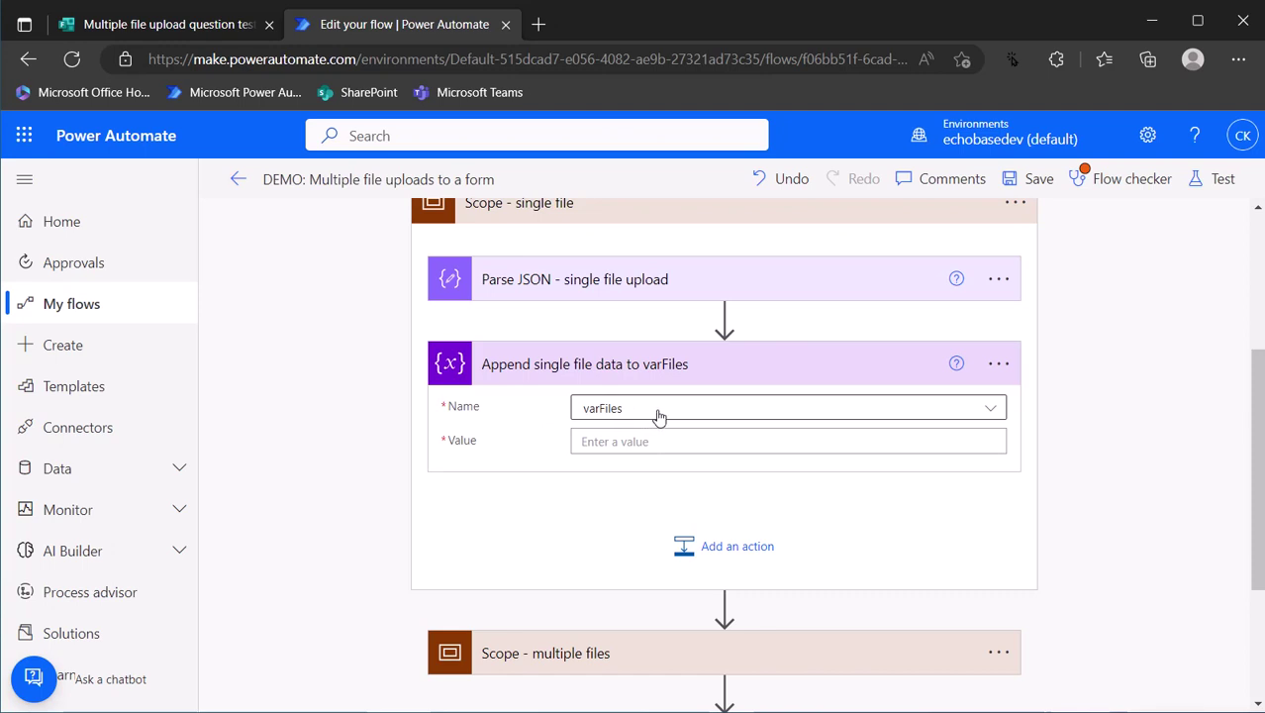
Step: Set the append step's value to Item from Dynamic content
click(654, 436)
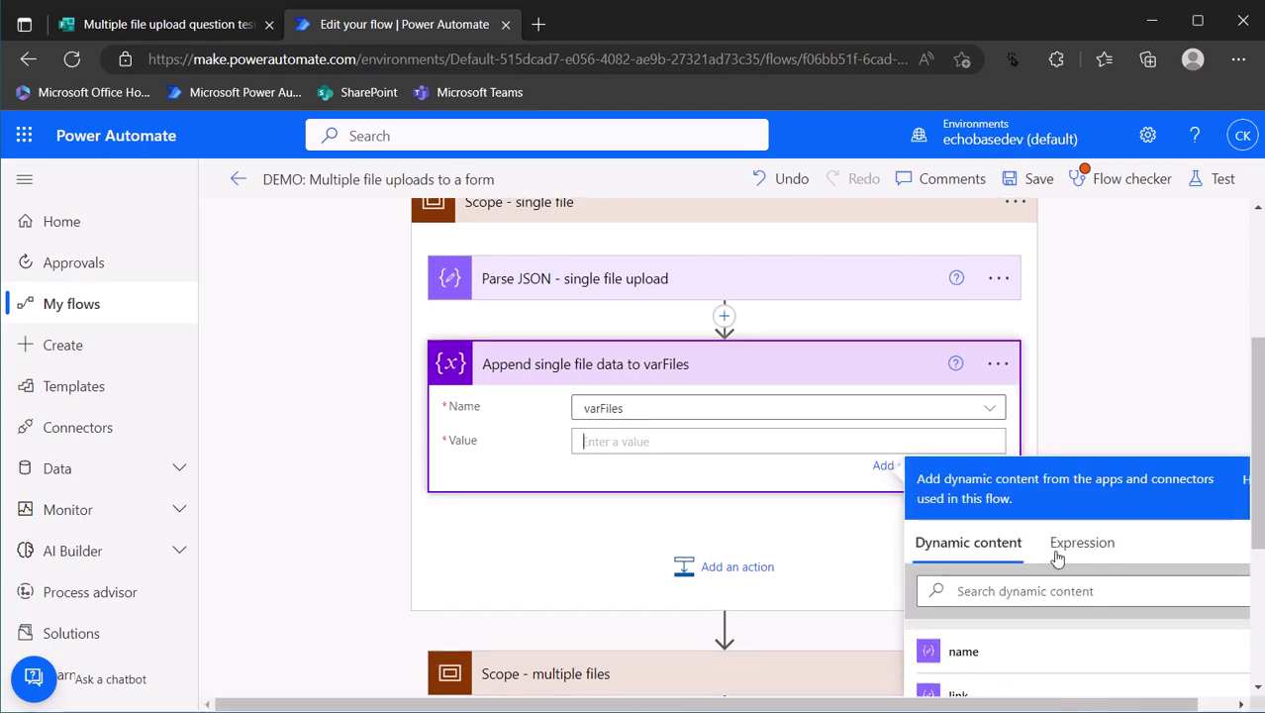
scroll(1118, 405, down, 2)
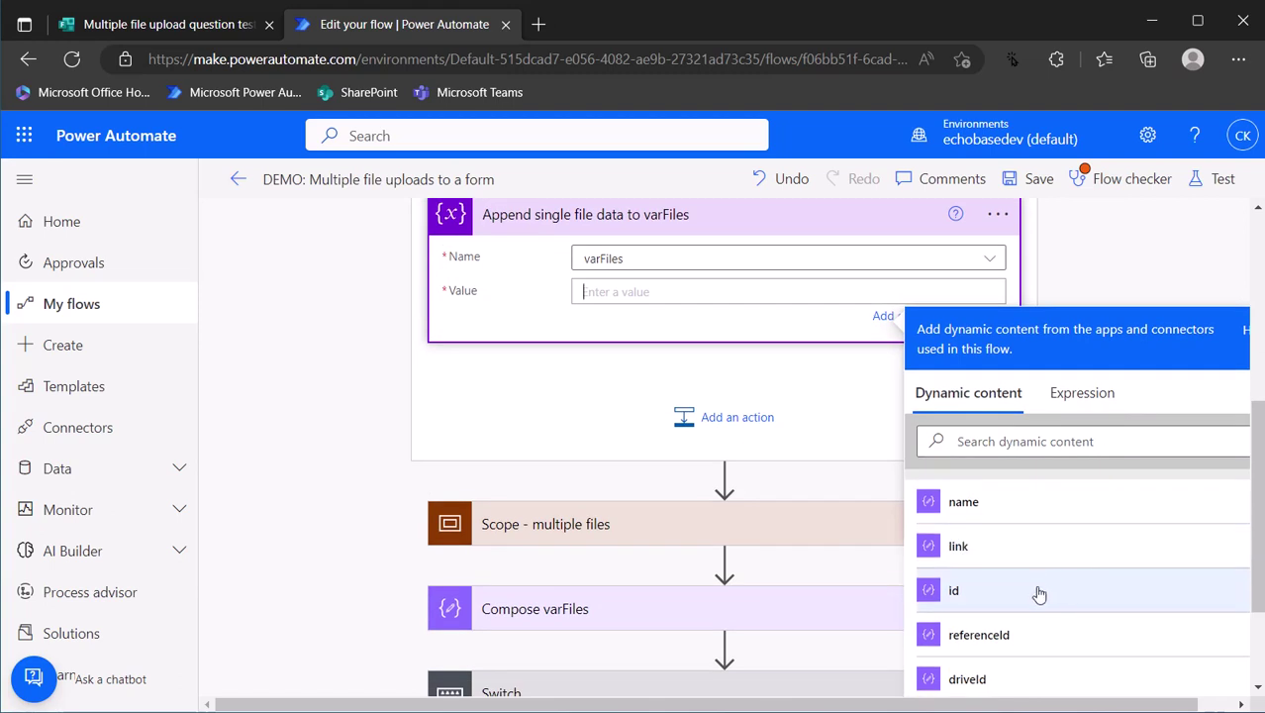
scroll(1036, 587, down, 2)
scroll(1036, 559, up, 3)
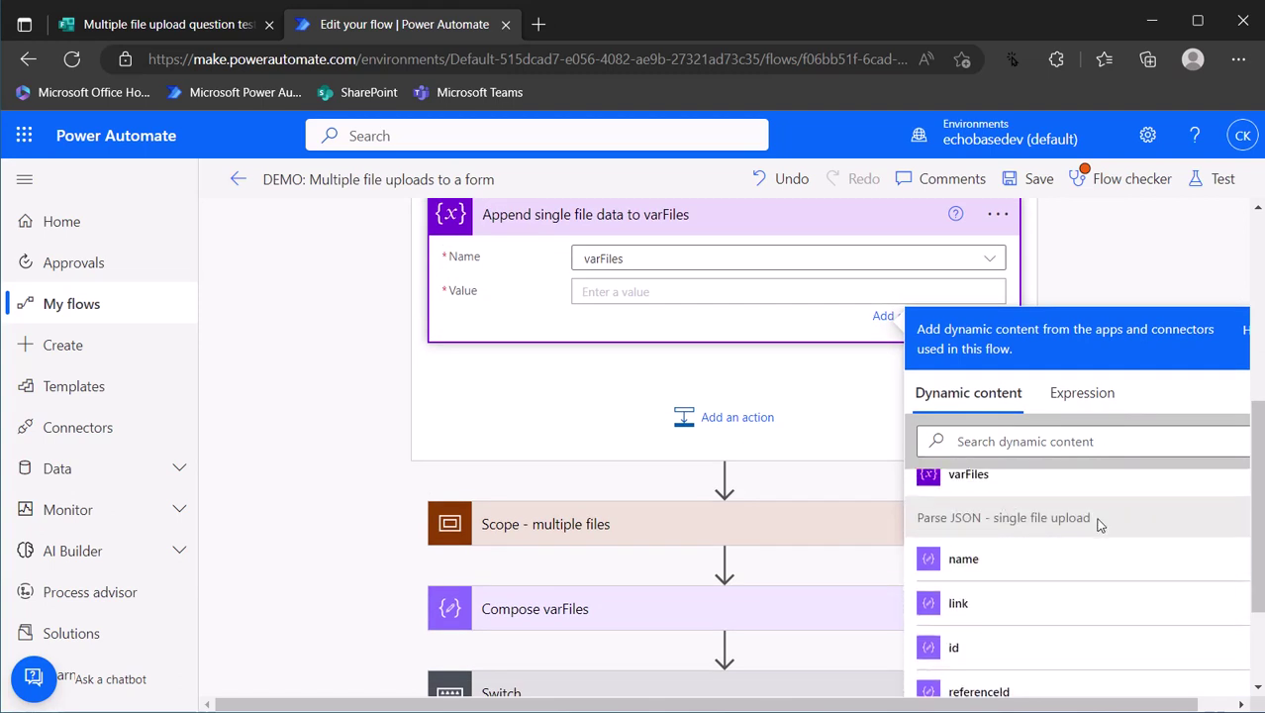
scroll(1079, 535, down, 4)
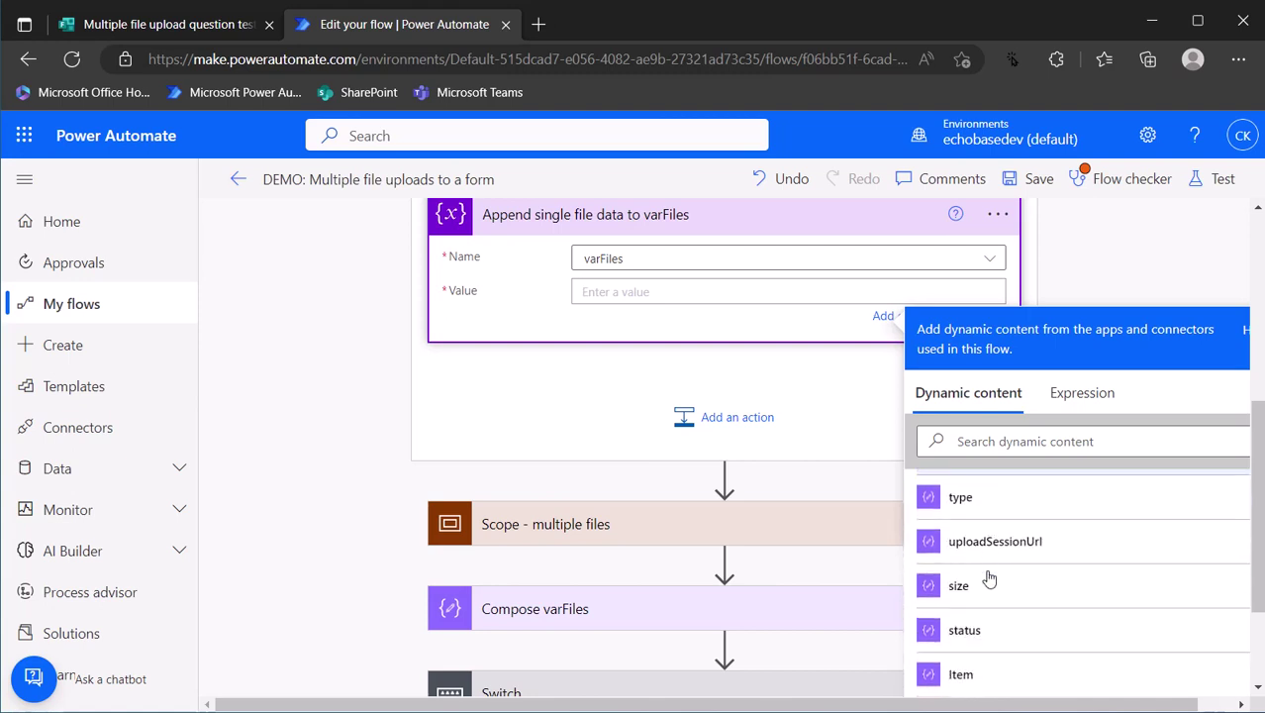
scroll(988, 582, down, 1)
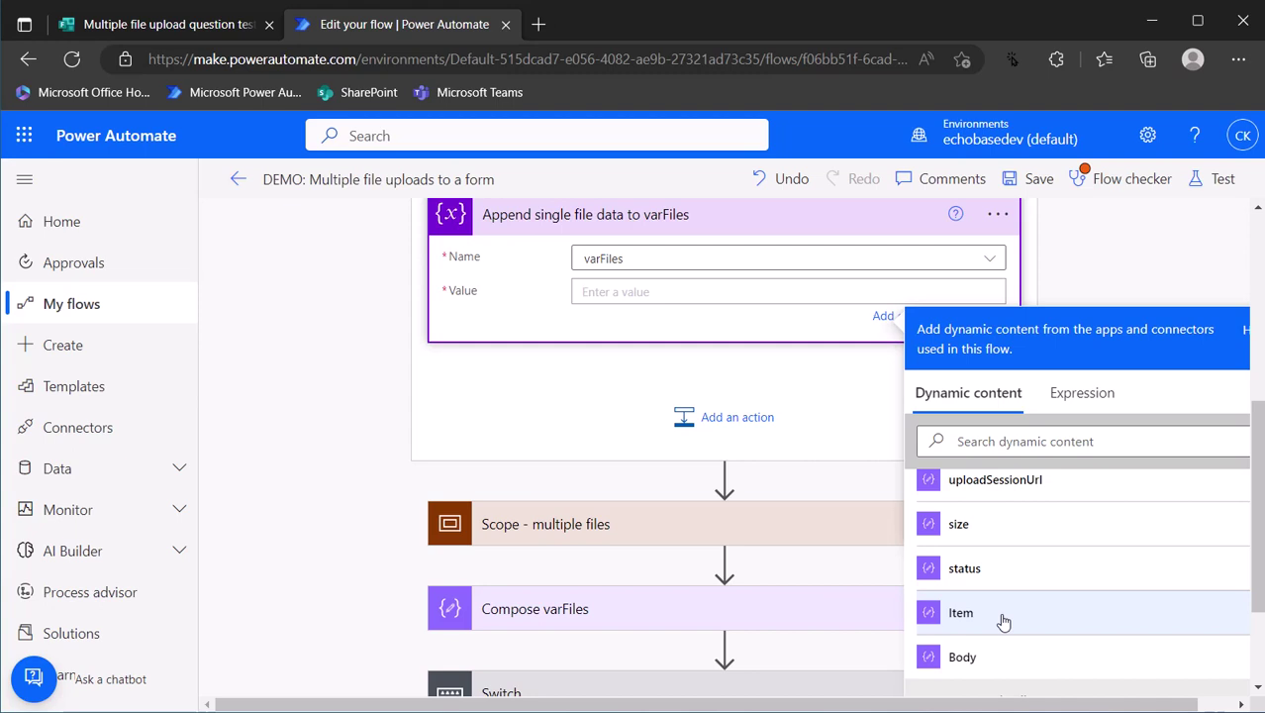
scroll(990, 554, up, 2)
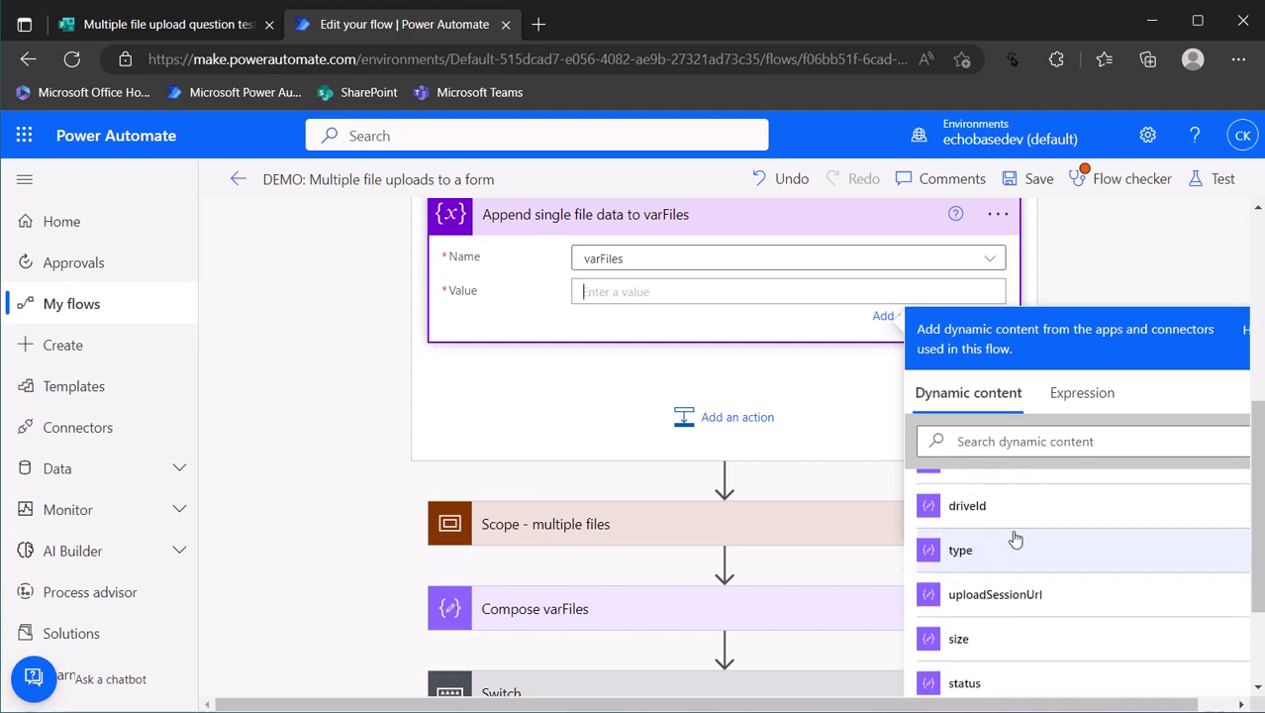
scroll(1003, 590, down, 2)
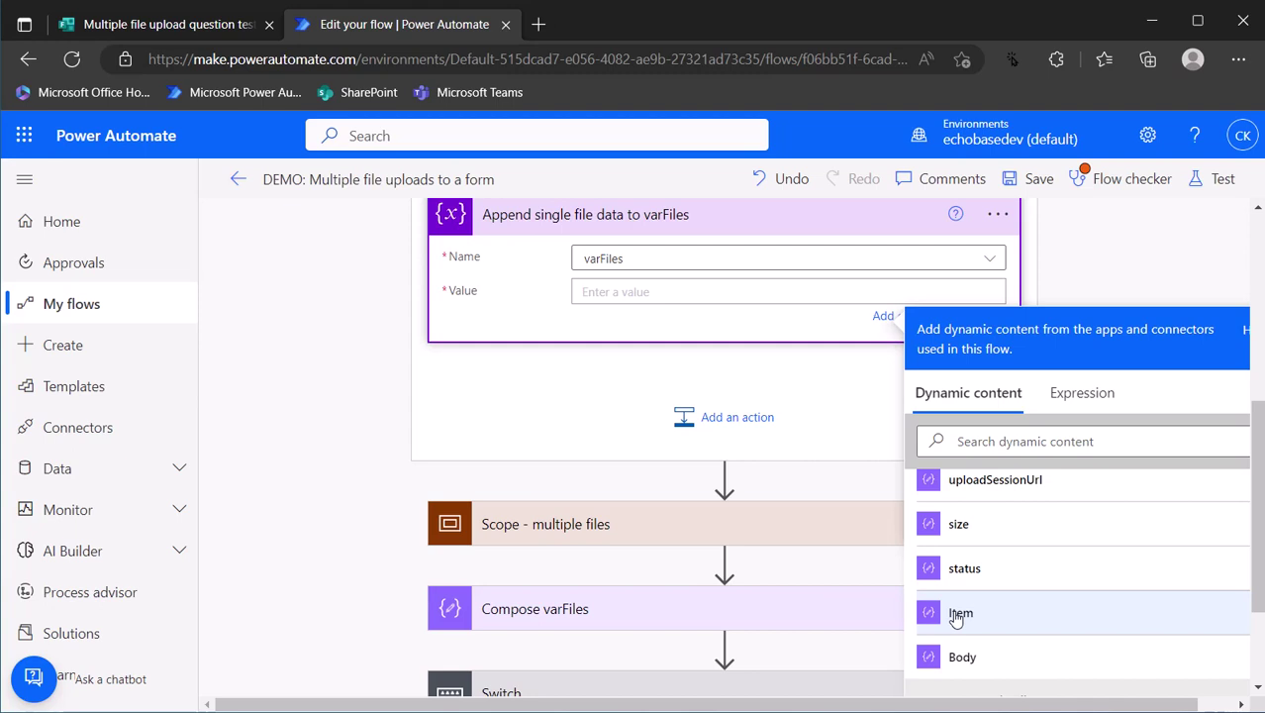
click(957, 614)
click(955, 614)
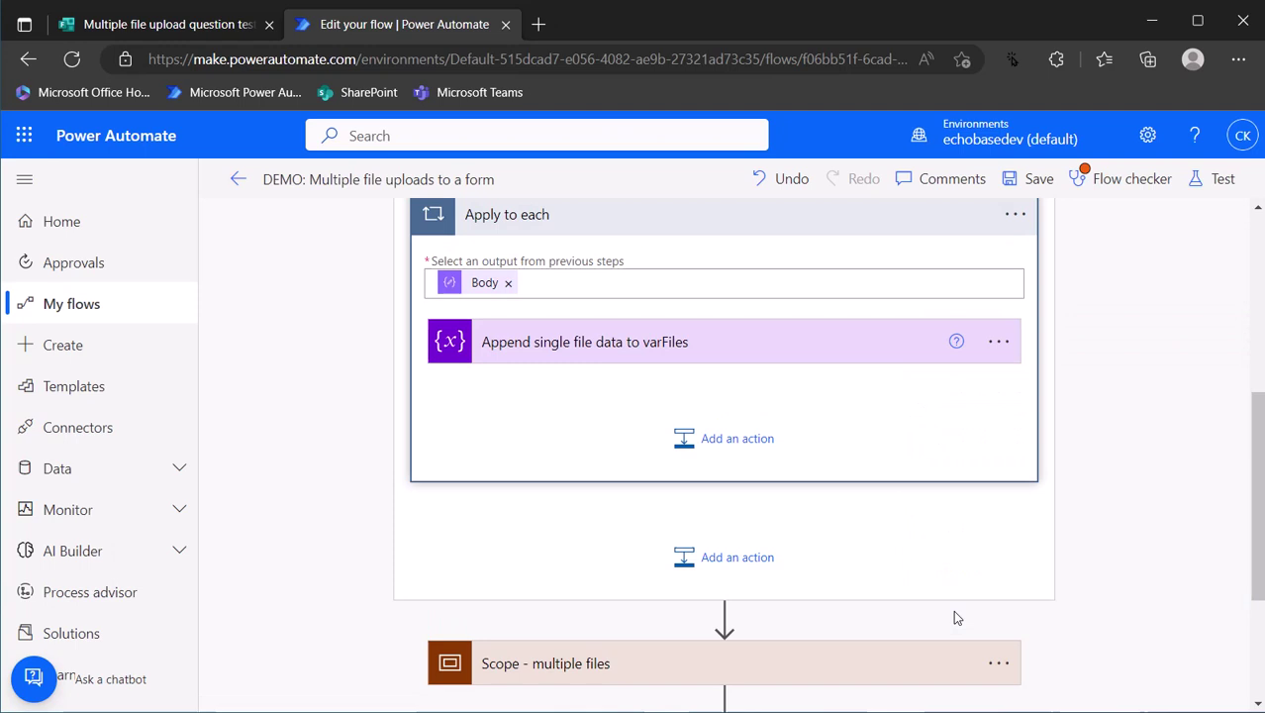
Step: Check the single-file append step, then collapse the loop and Scope - single file
click(714, 348)
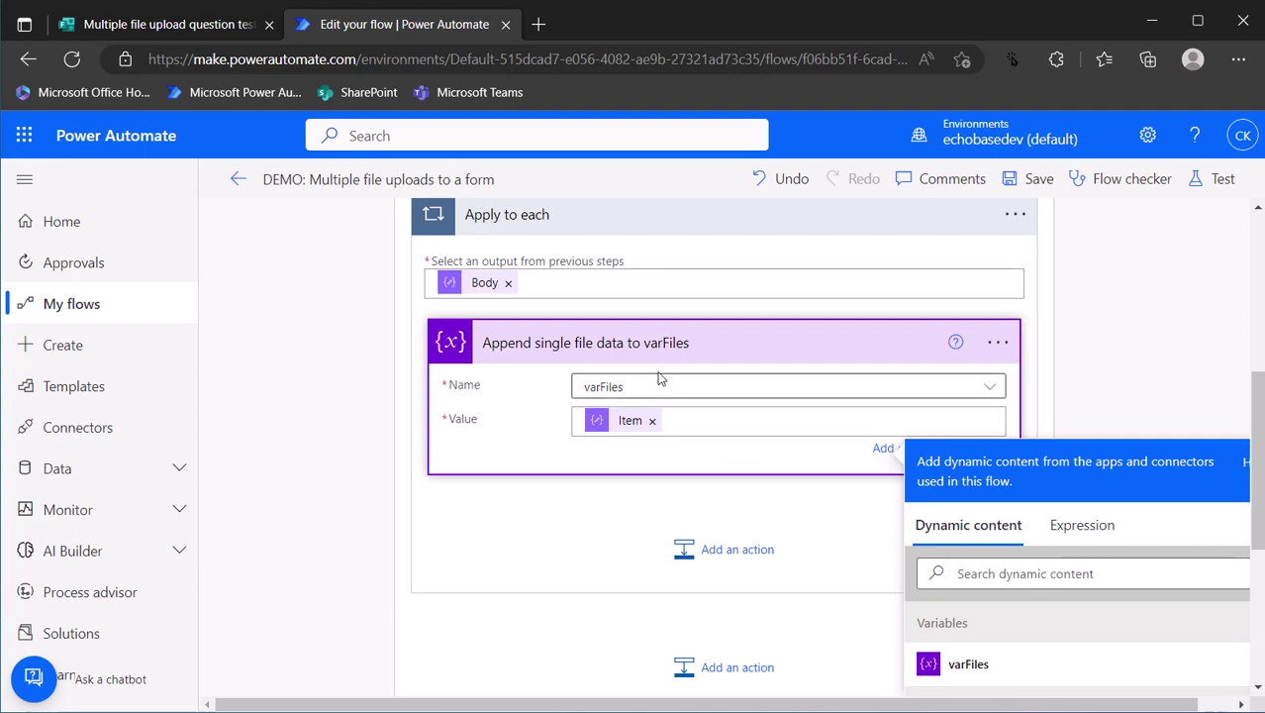
click(754, 348)
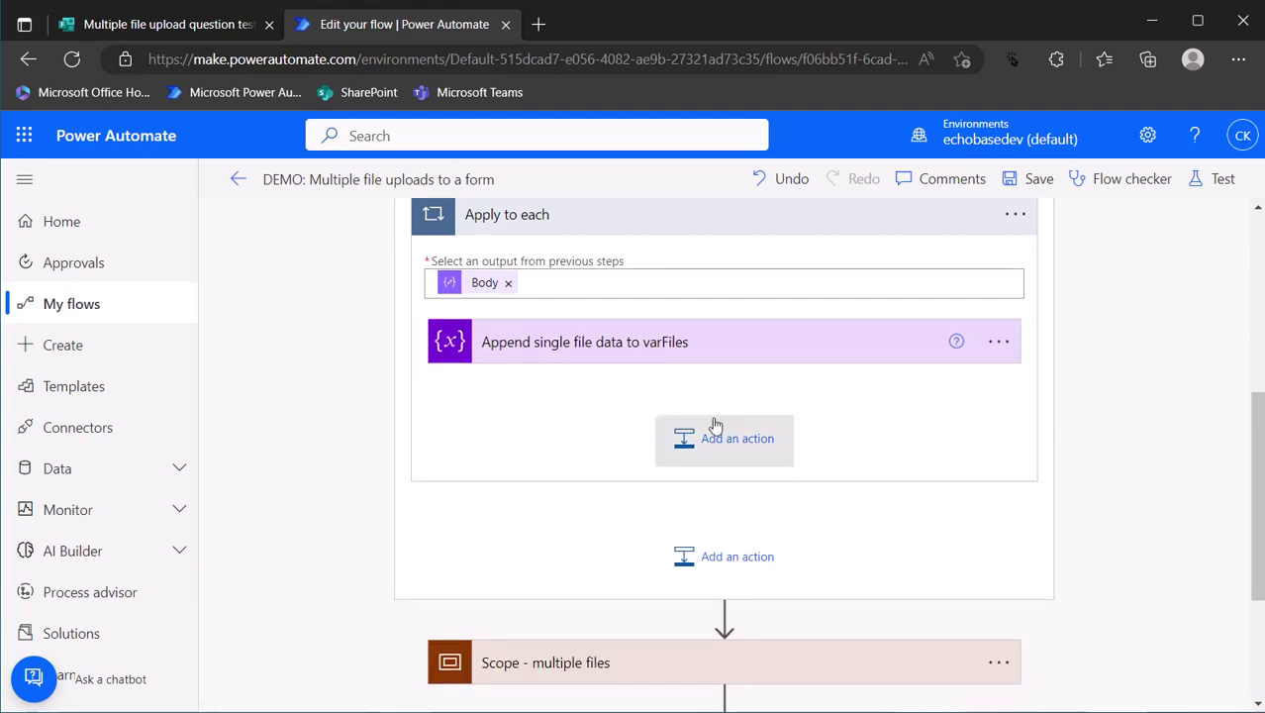
click(729, 228)
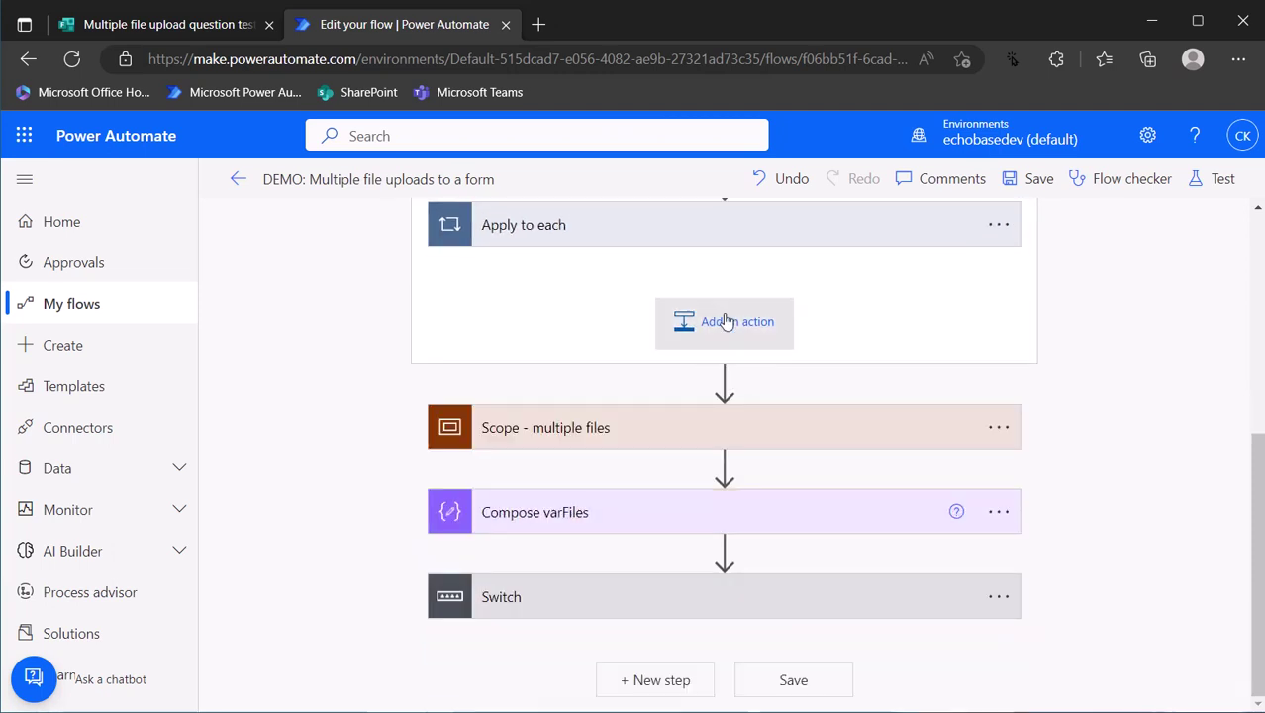
scroll(725, 320, up, 2)
click(643, 215)
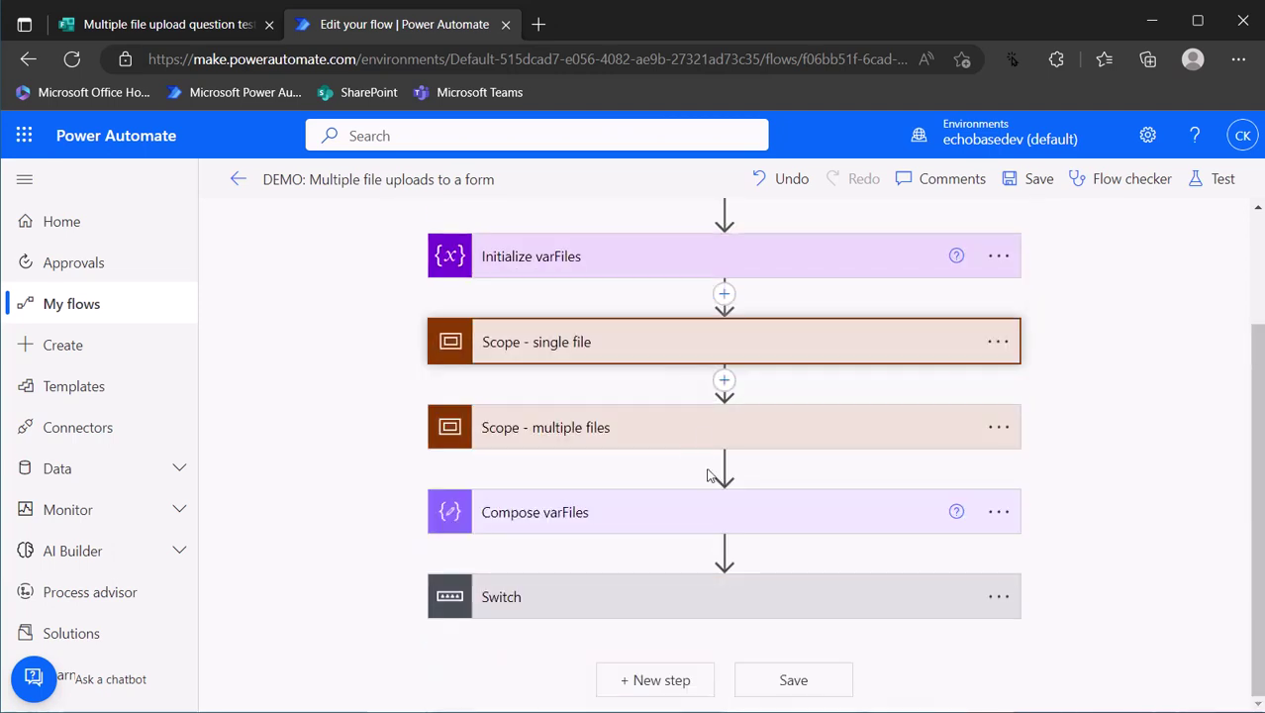
Step: Review the multiple-files scope's Parse JSON and its Apply to each append settings
click(702, 433)
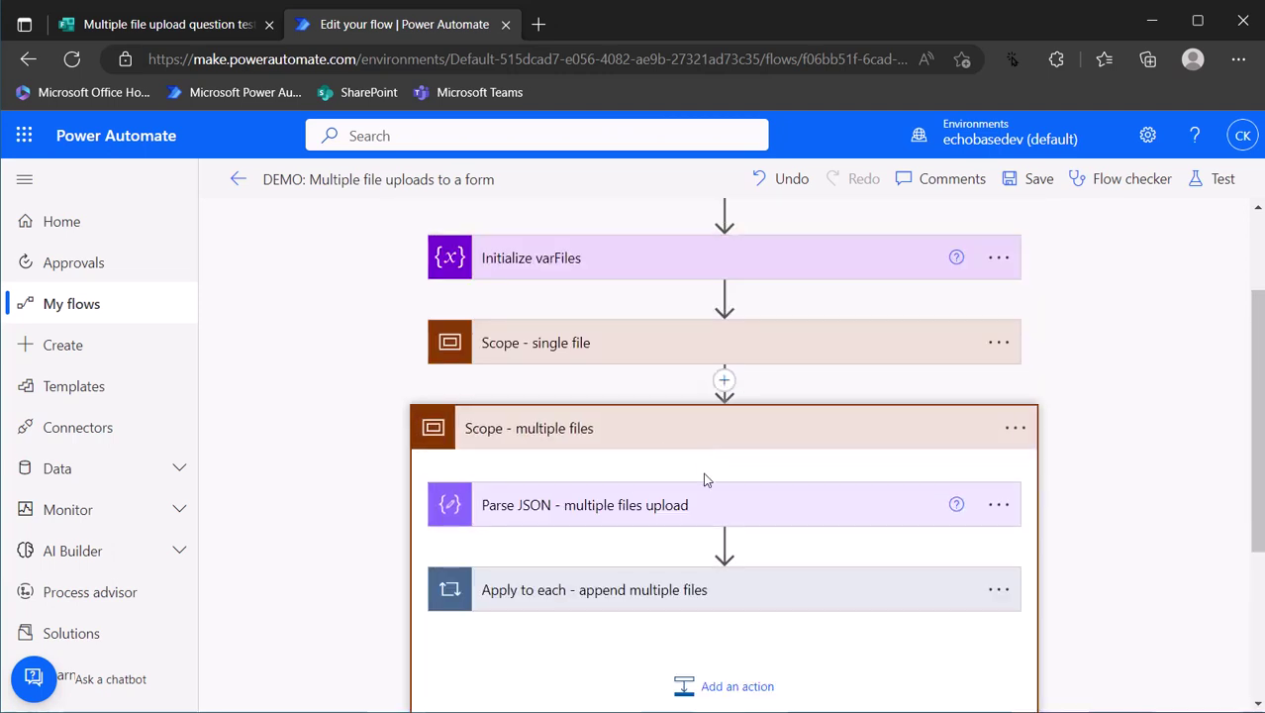
click(793, 508)
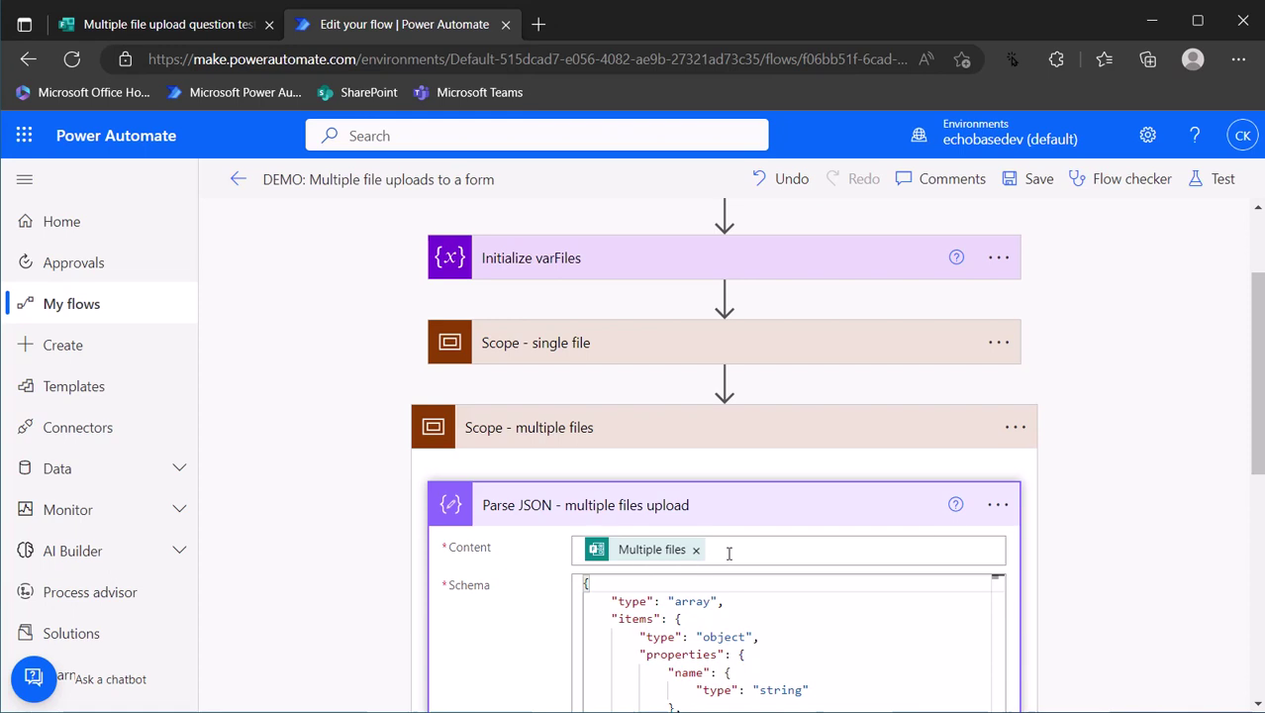
scroll(794, 605, down, 3)
scroll(791, 566, up, 3)
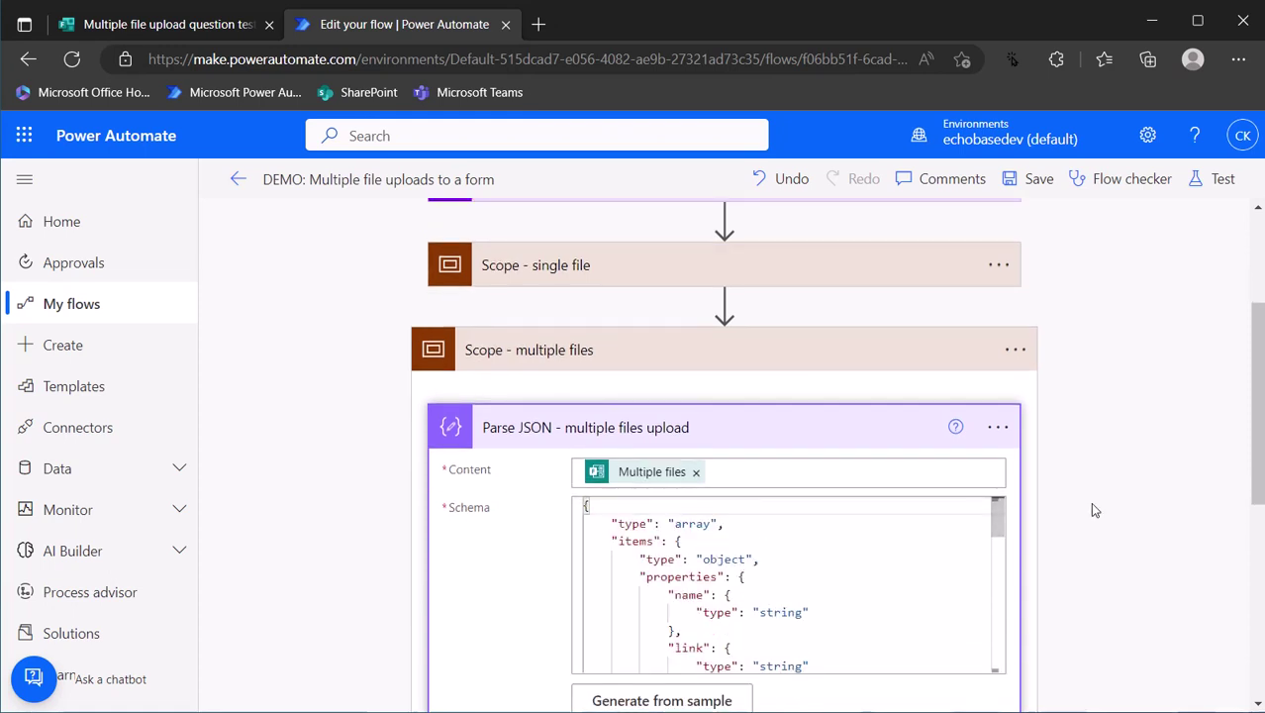
scroll(1089, 502, down, 3)
scroll(987, 481, up, 1)
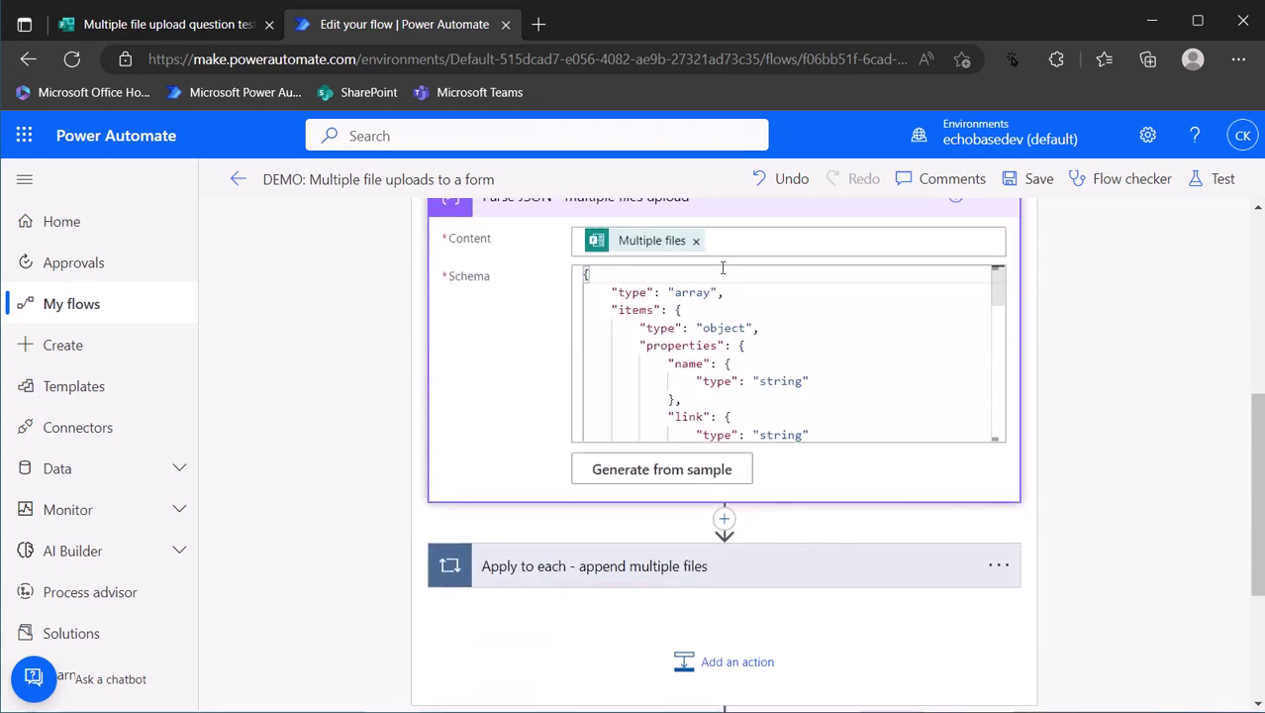
click(730, 210)
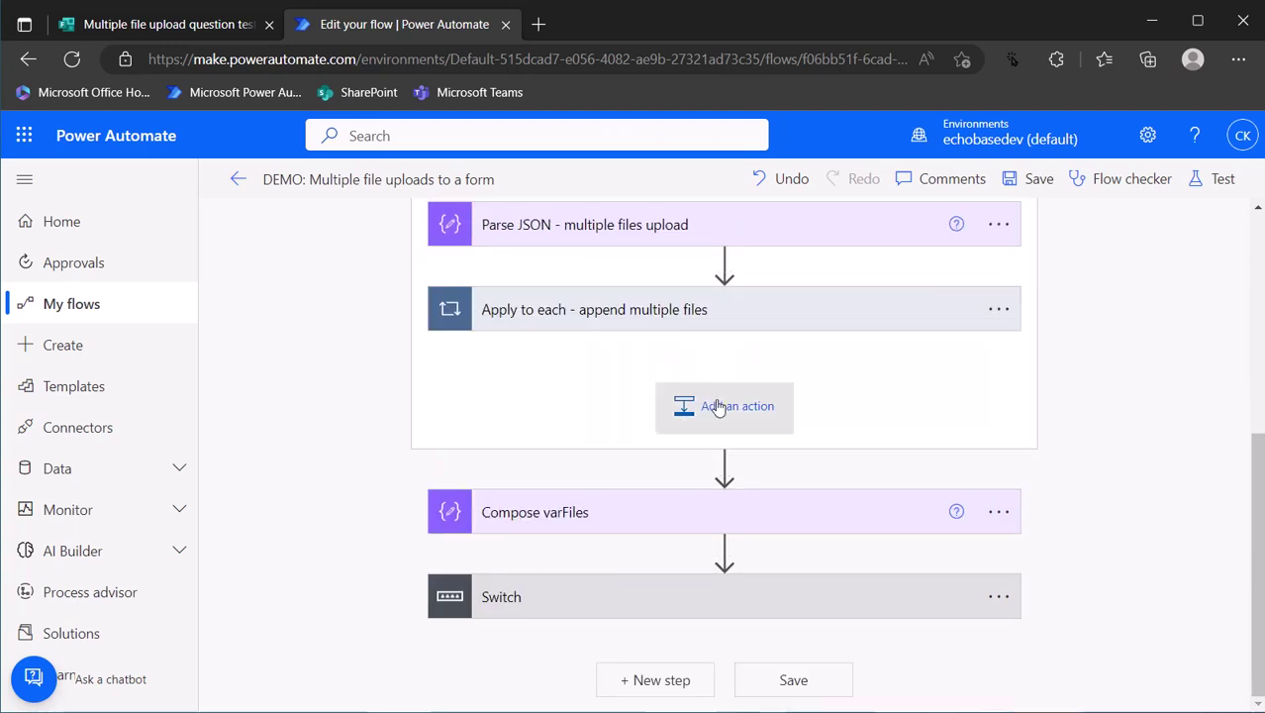
click(731, 312)
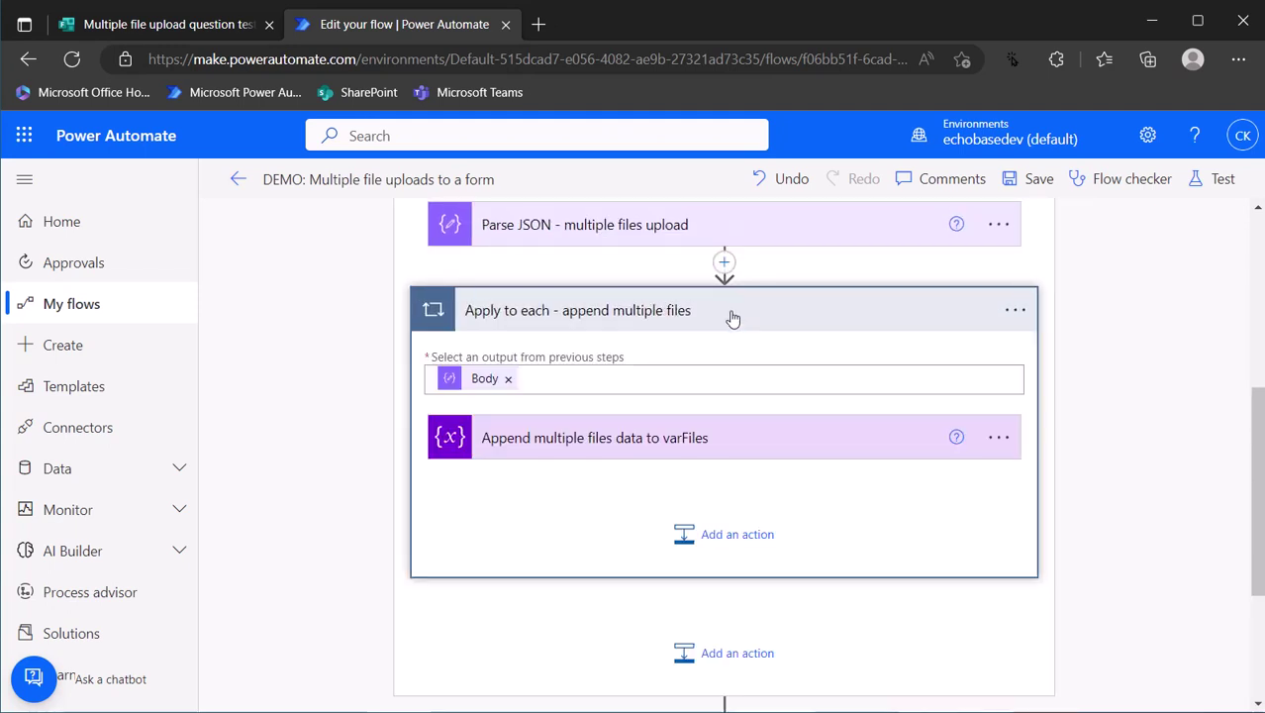
click(636, 448)
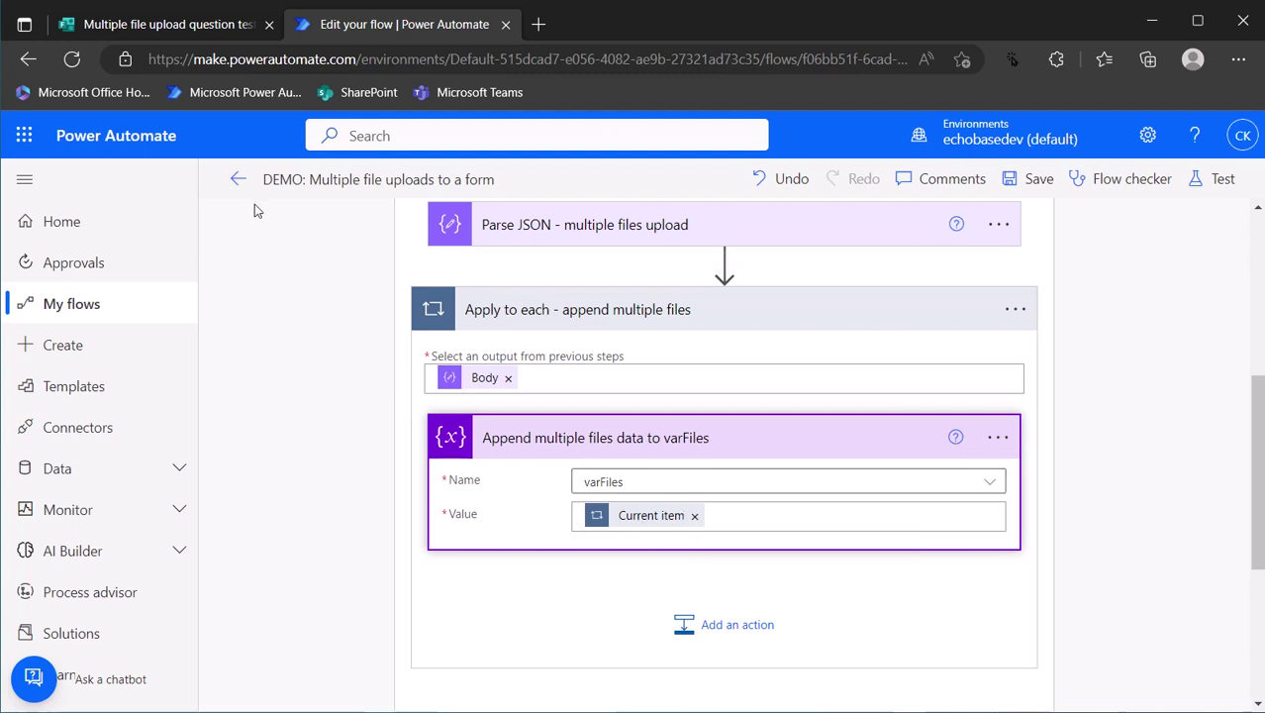
Step: Preview the test form in Forms and start choosing a file for the single-file question
click(177, 28)
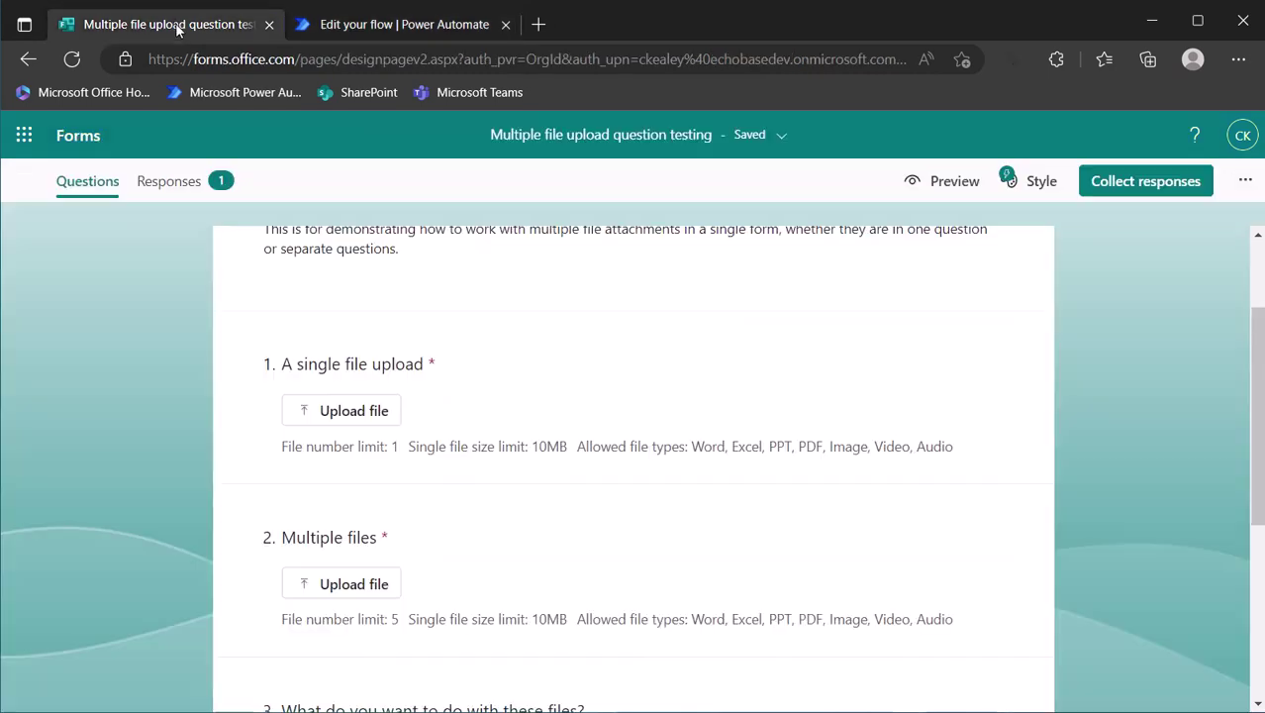
click(950, 185)
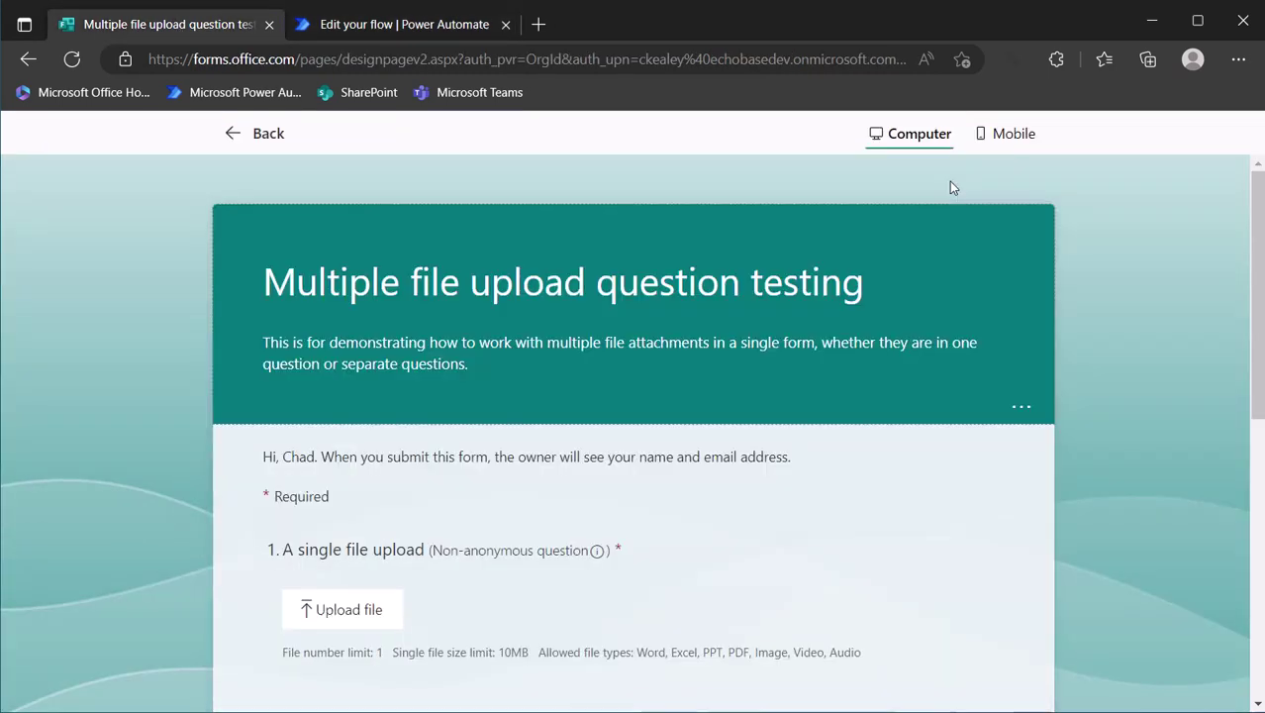
click(345, 611)
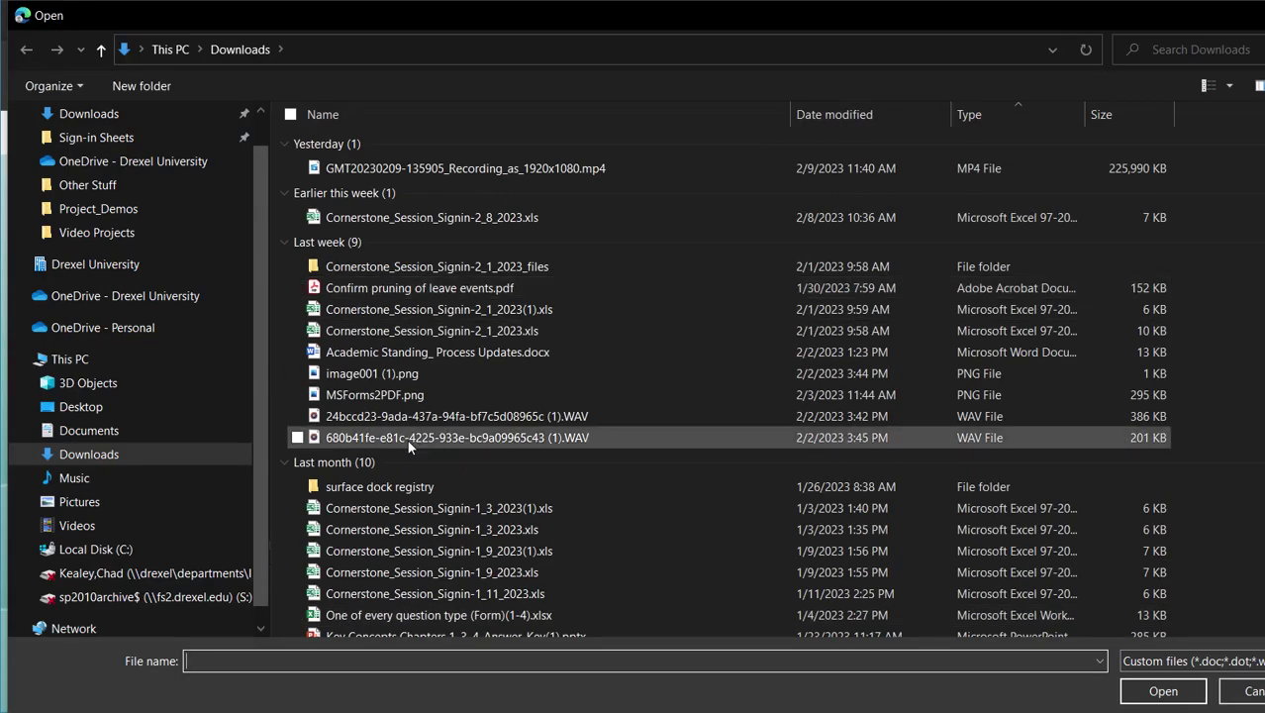
Step: Upload Cornerstone_Session_Signin-1_11_2023.xls to the single-file question
click(393, 594)
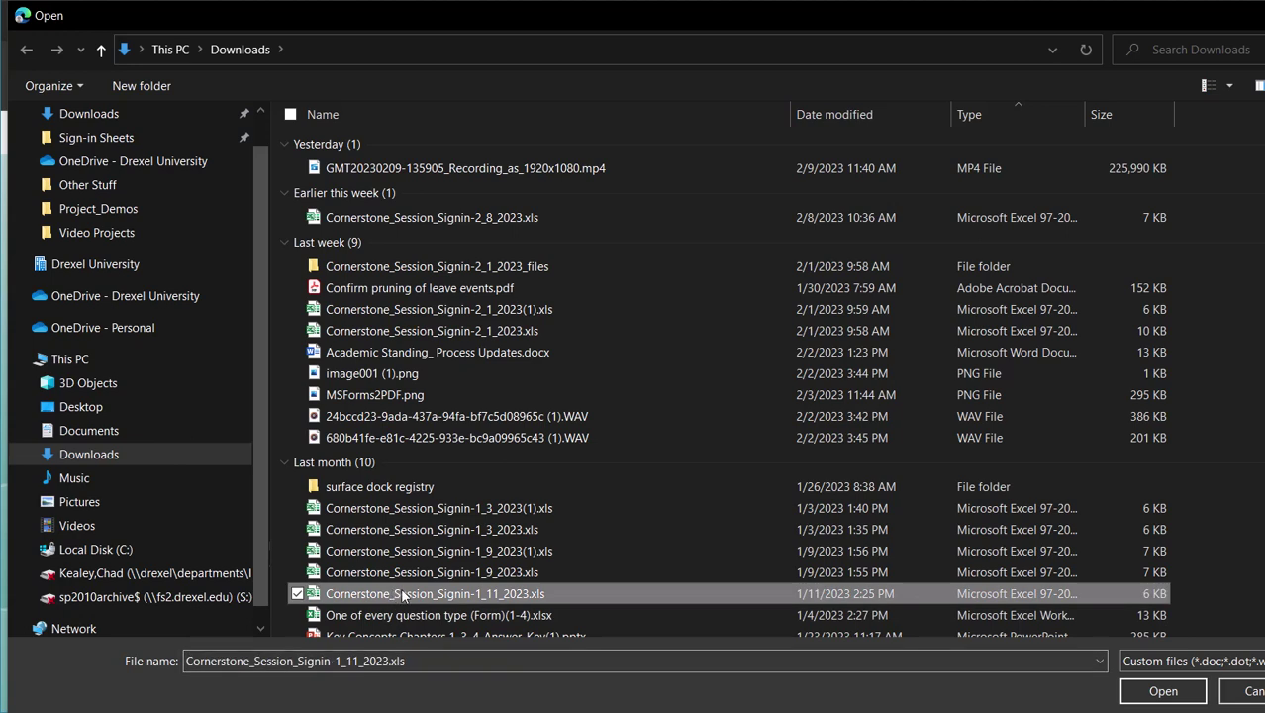
click(1162, 691)
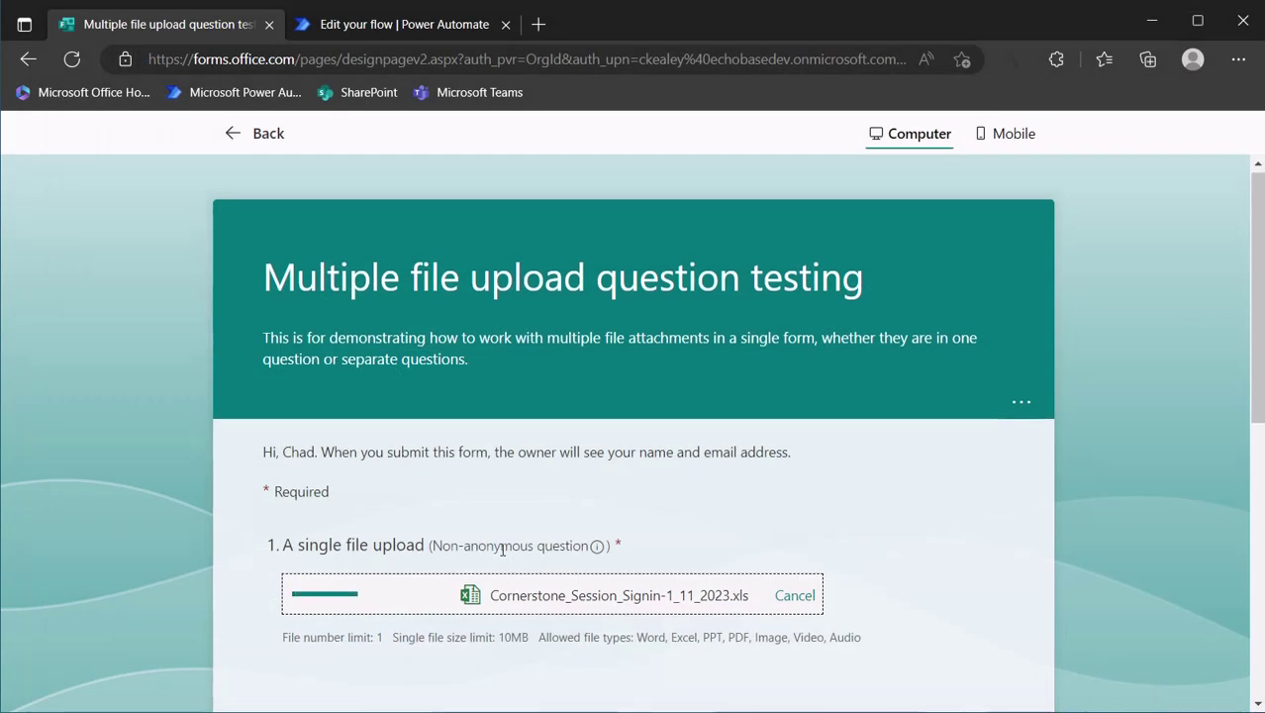
scroll(425, 475, down, 4)
Step: Add Approval IDs to be deleted.jpg, MSForms2PDF.png, AuthtoHireDU.pdf and CB Gym Layout.pdf, then submit
click(337, 384)
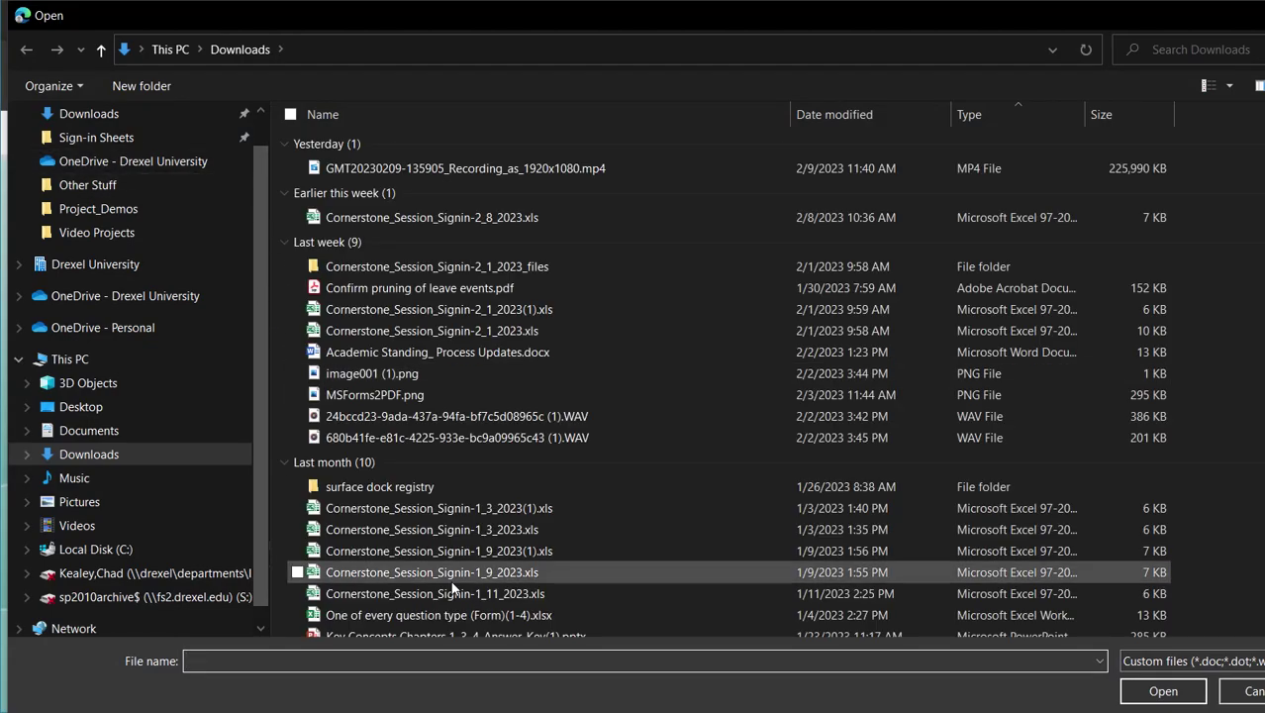
scroll(414, 441, down, 5)
scroll(395, 446, down, 6)
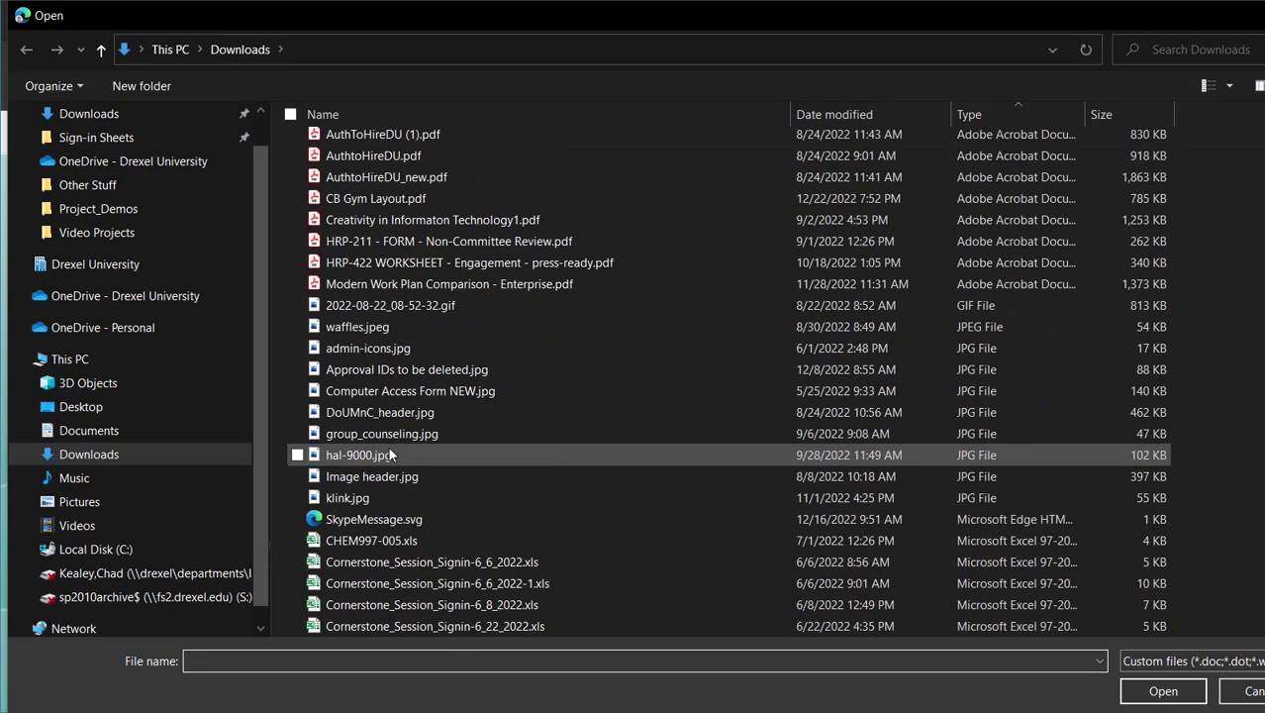
double_click(345, 370)
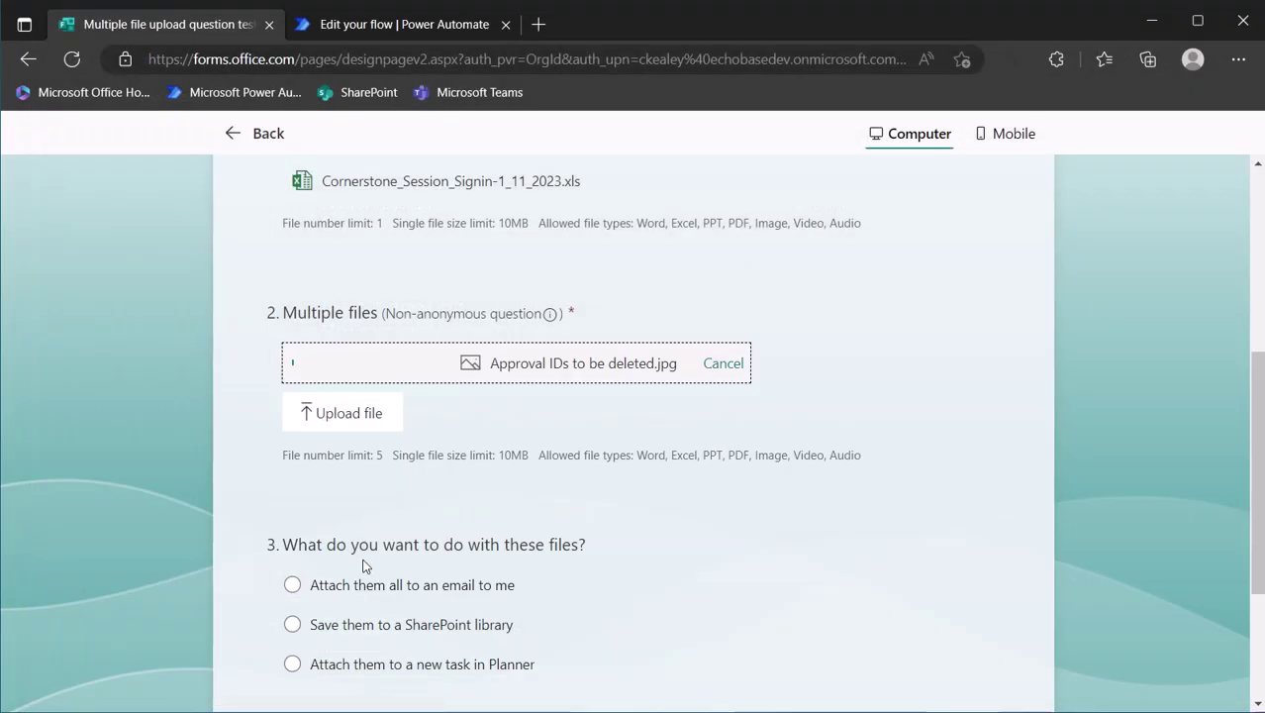
click(335, 416)
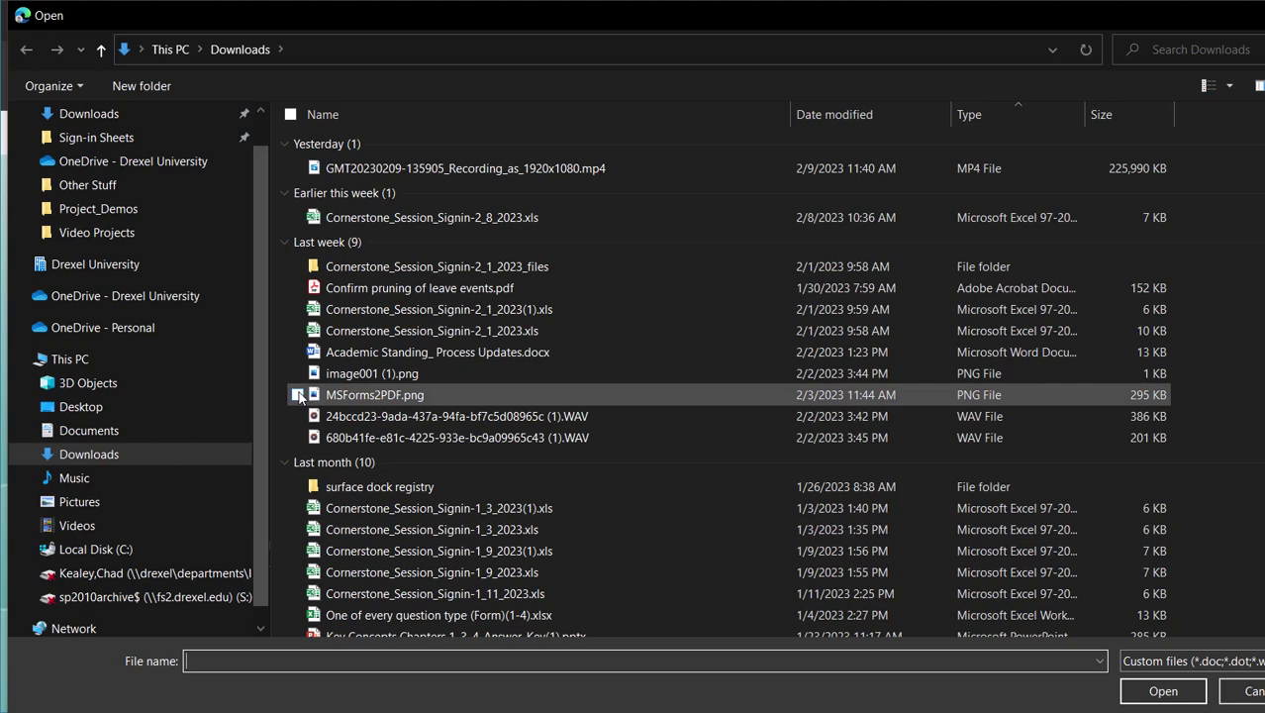
click(314, 393)
scroll(309, 550, down, 5)
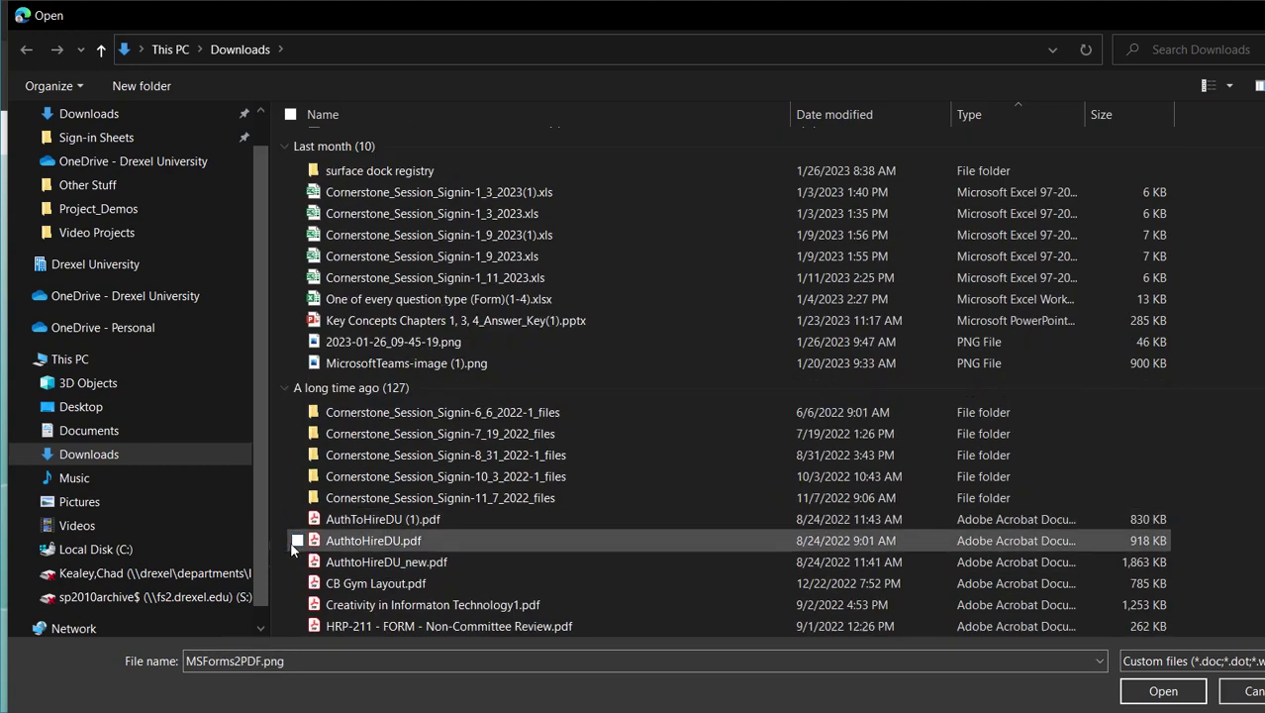
click(297, 540)
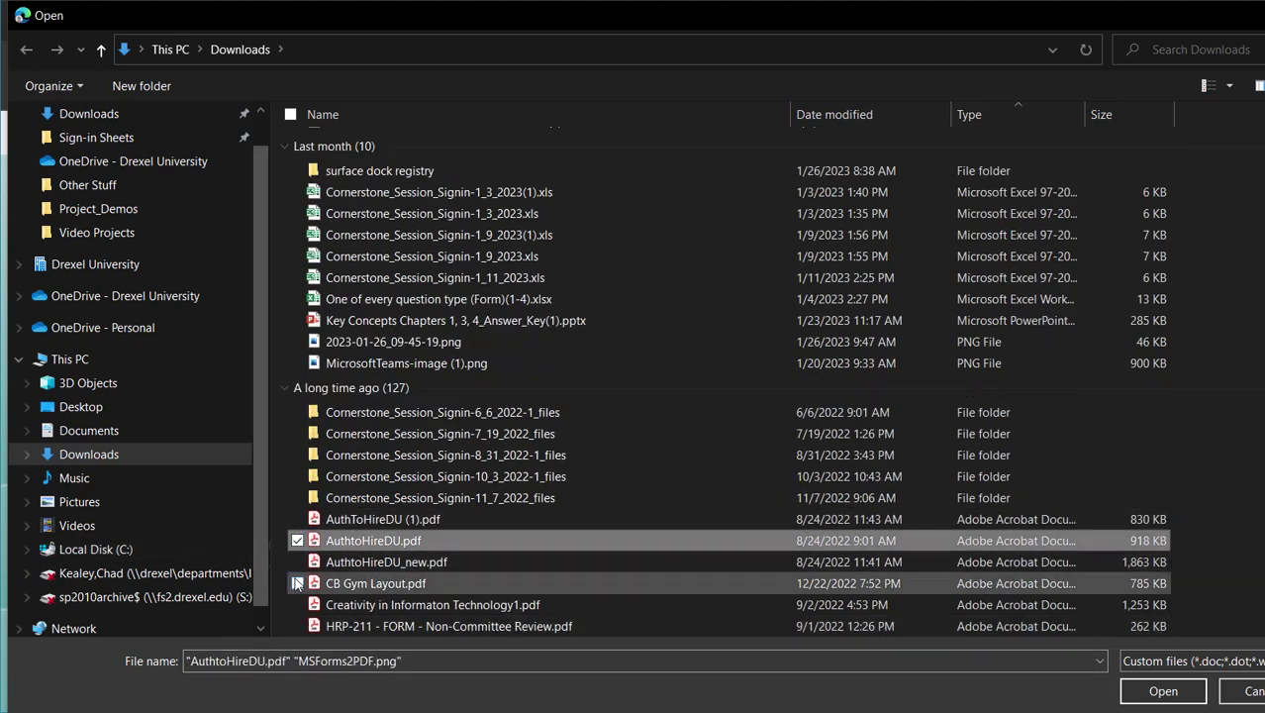
click(297, 583)
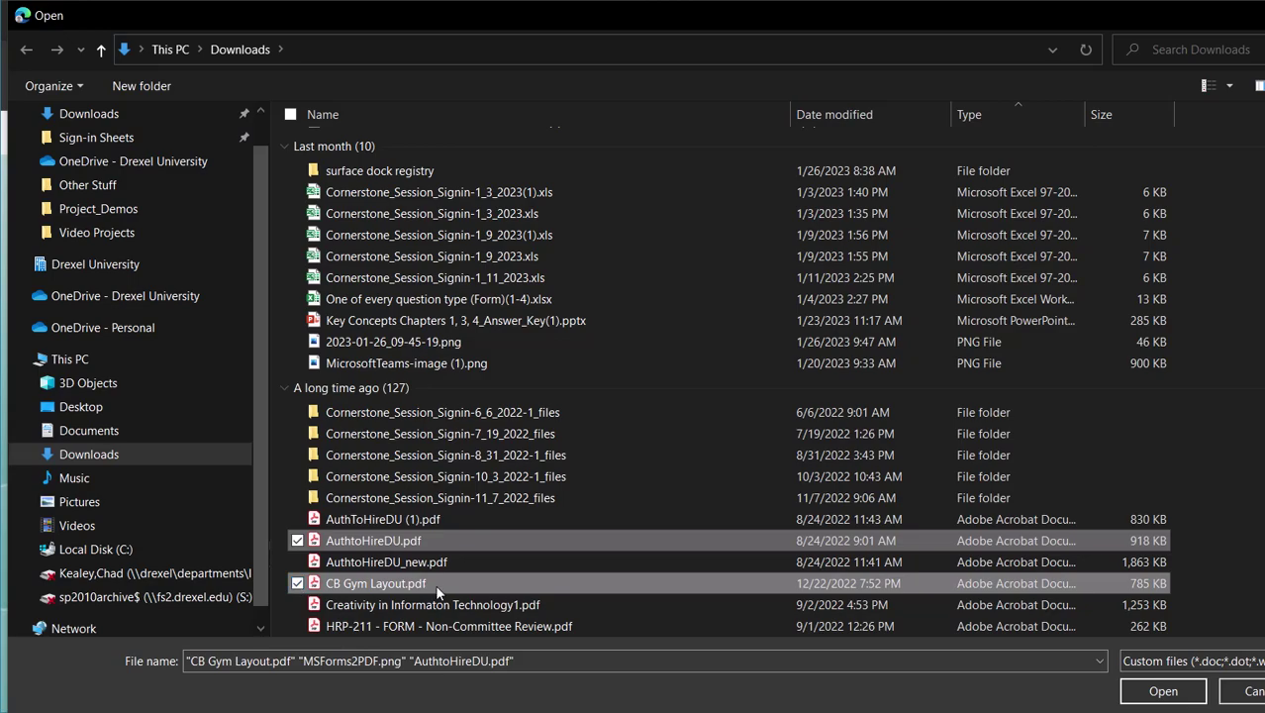
click(1156, 690)
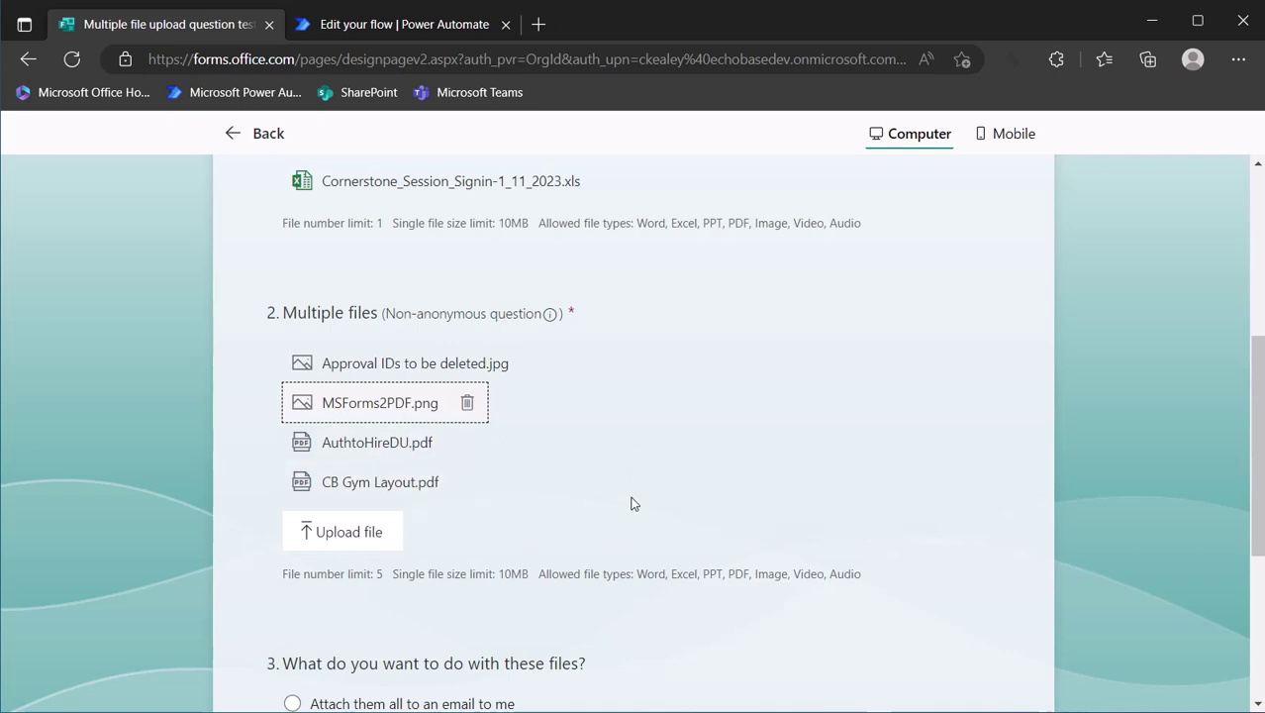
scroll(573, 565, down, 2)
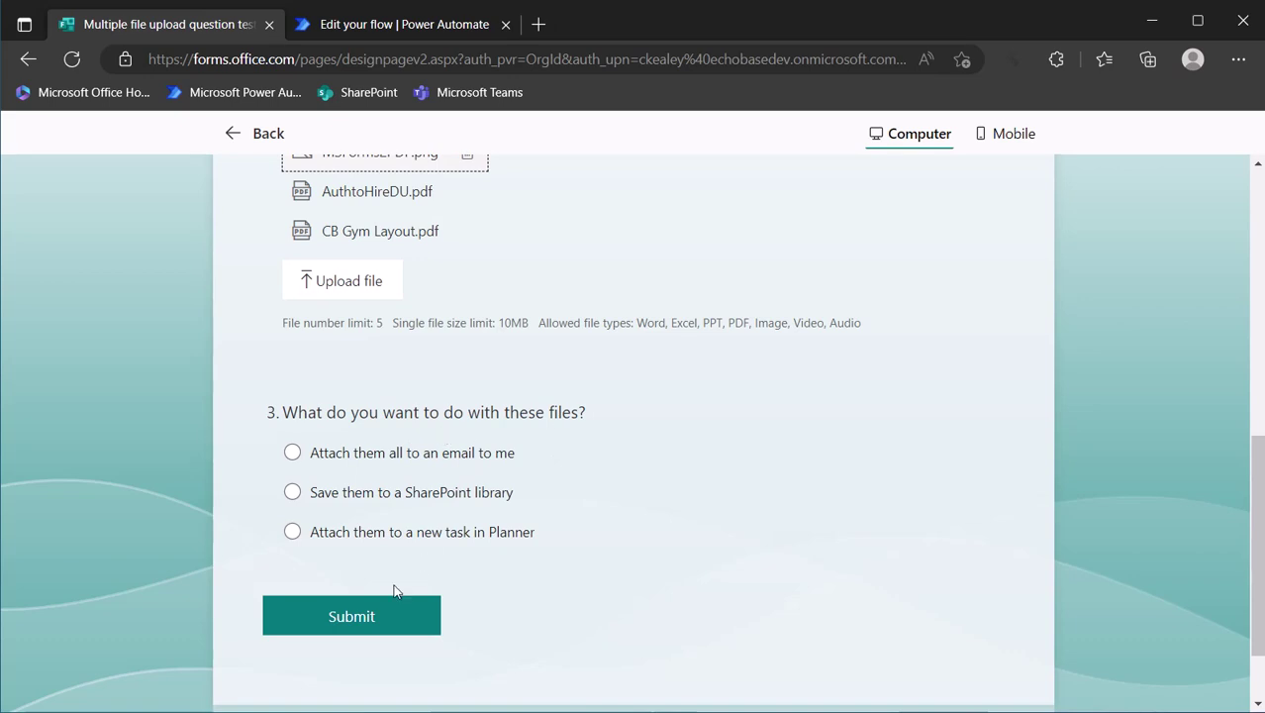
click(329, 618)
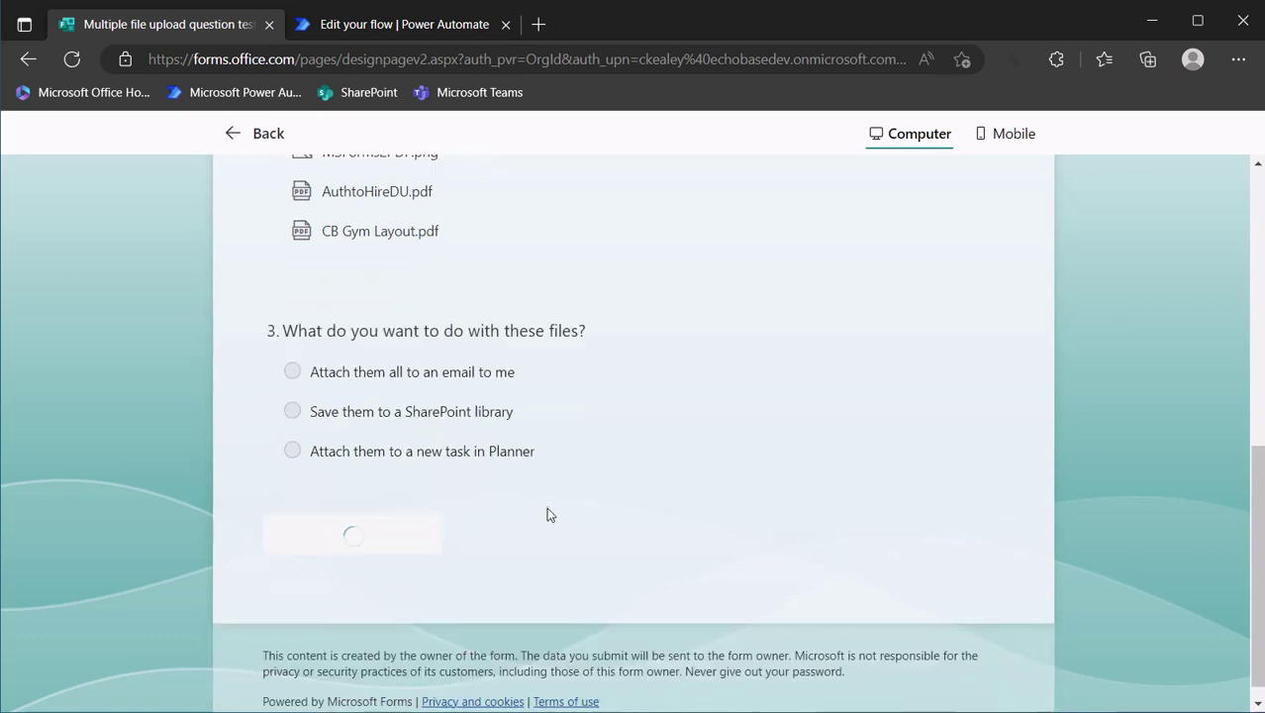
Step: Leave the flow editor and open the newest run, Feb 10, 11:28 AM
click(374, 25)
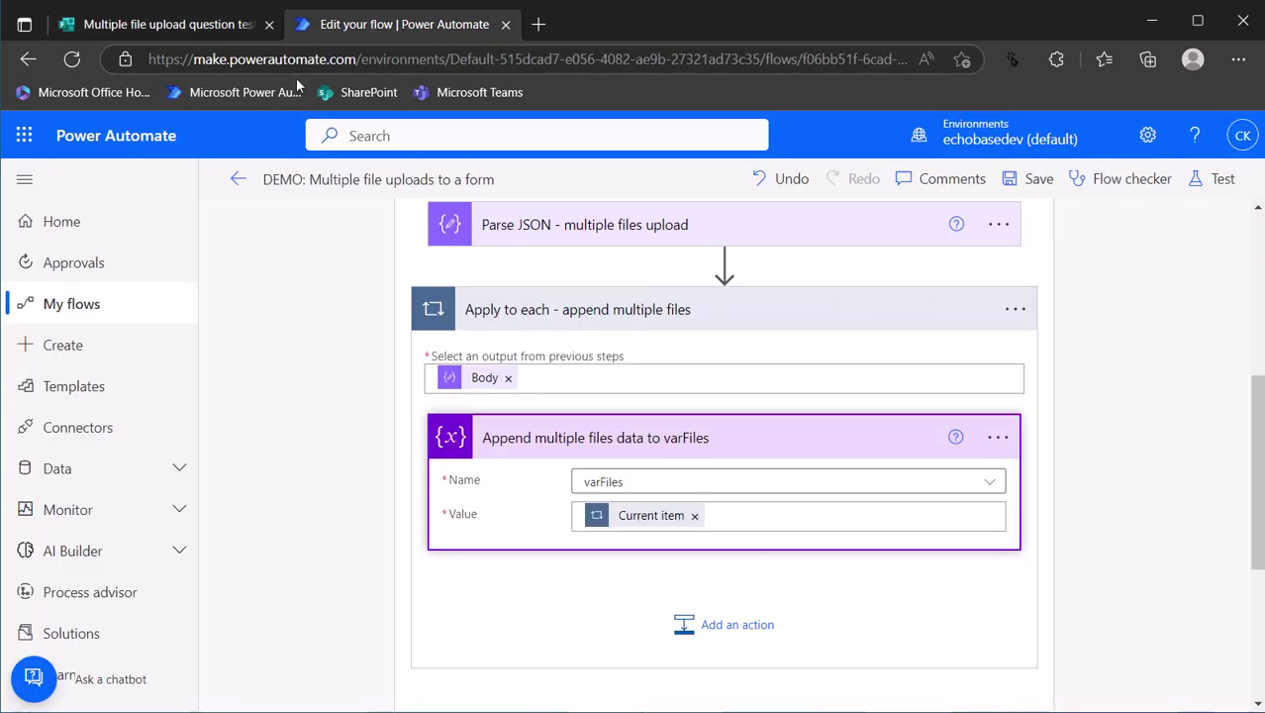
click(239, 181)
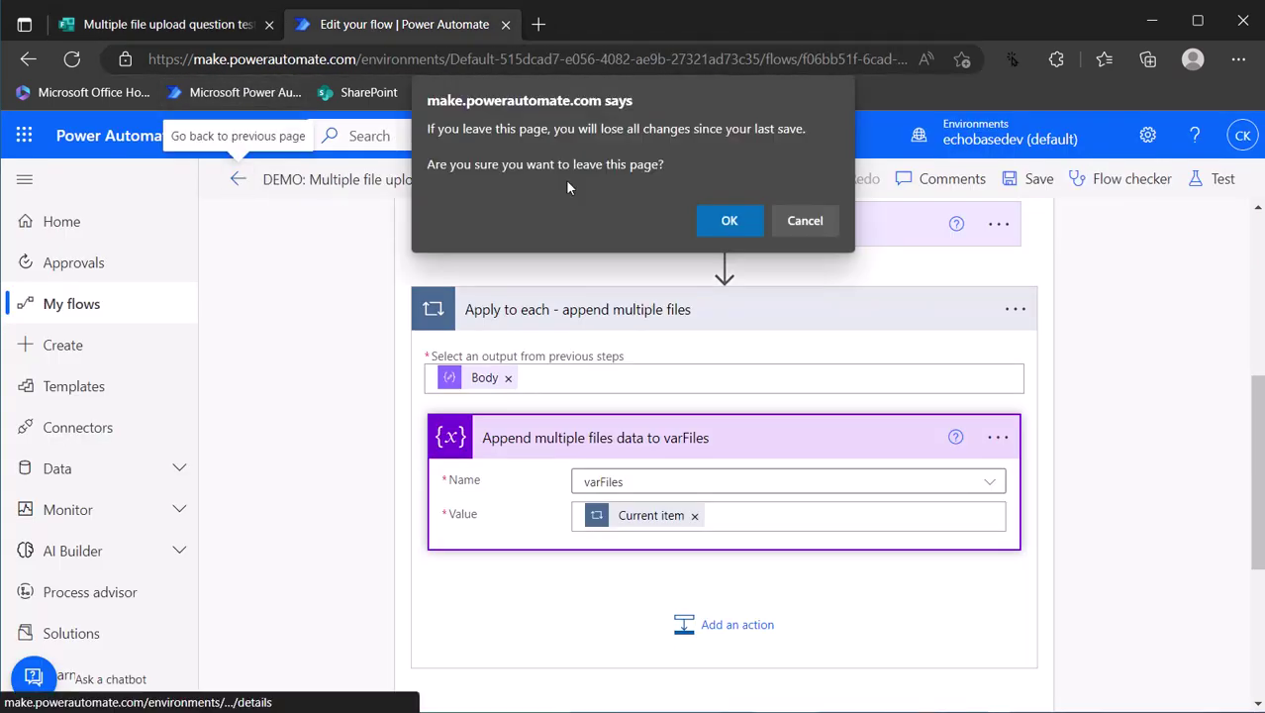
click(730, 213)
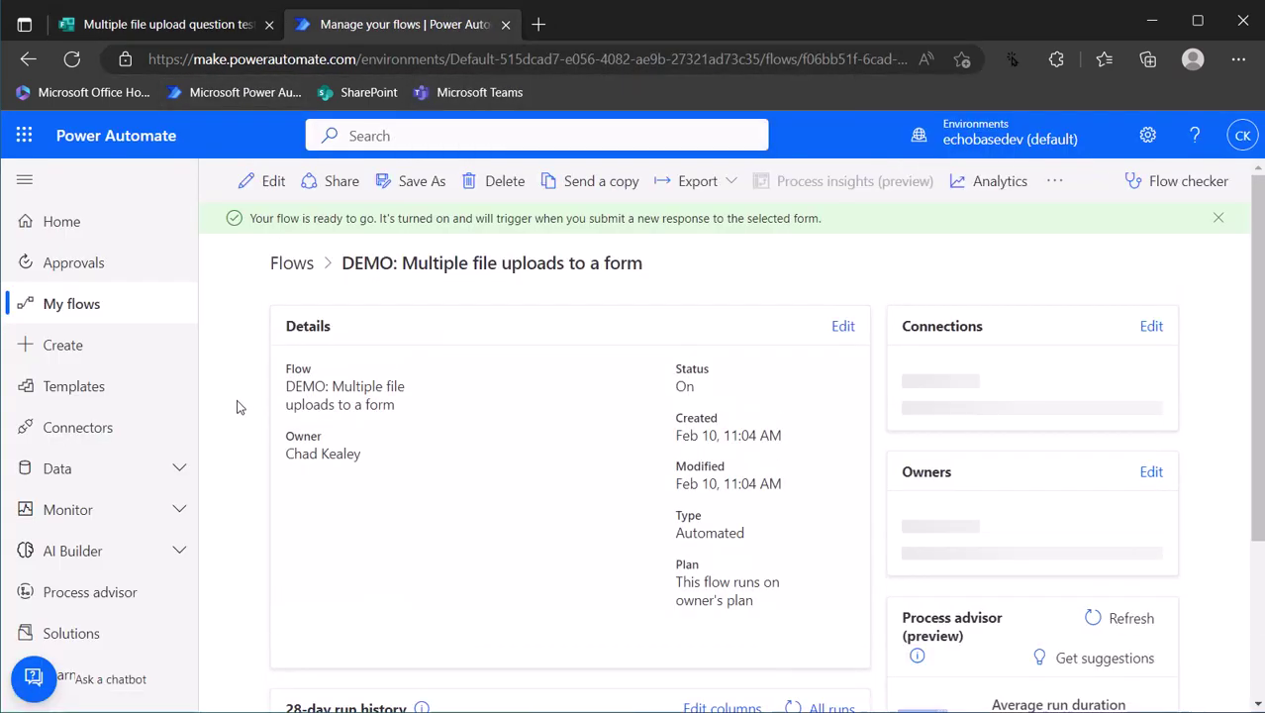
scroll(666, 381, down, 2)
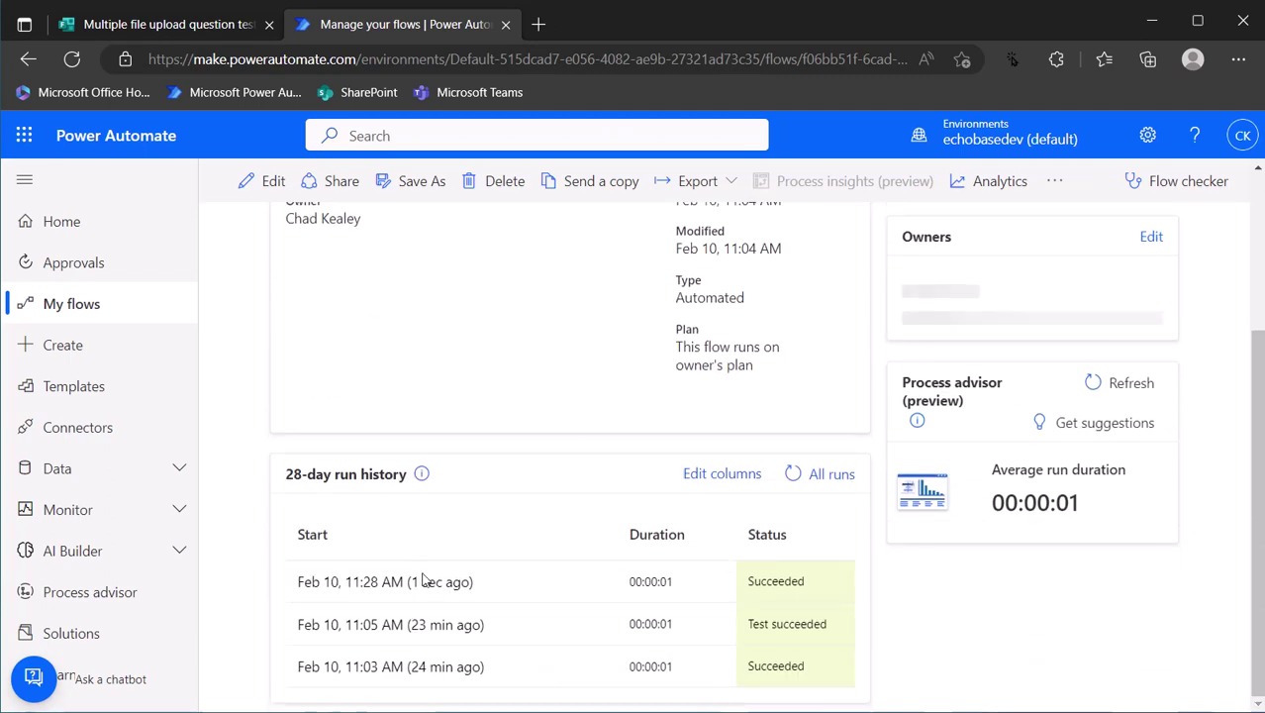
click(390, 583)
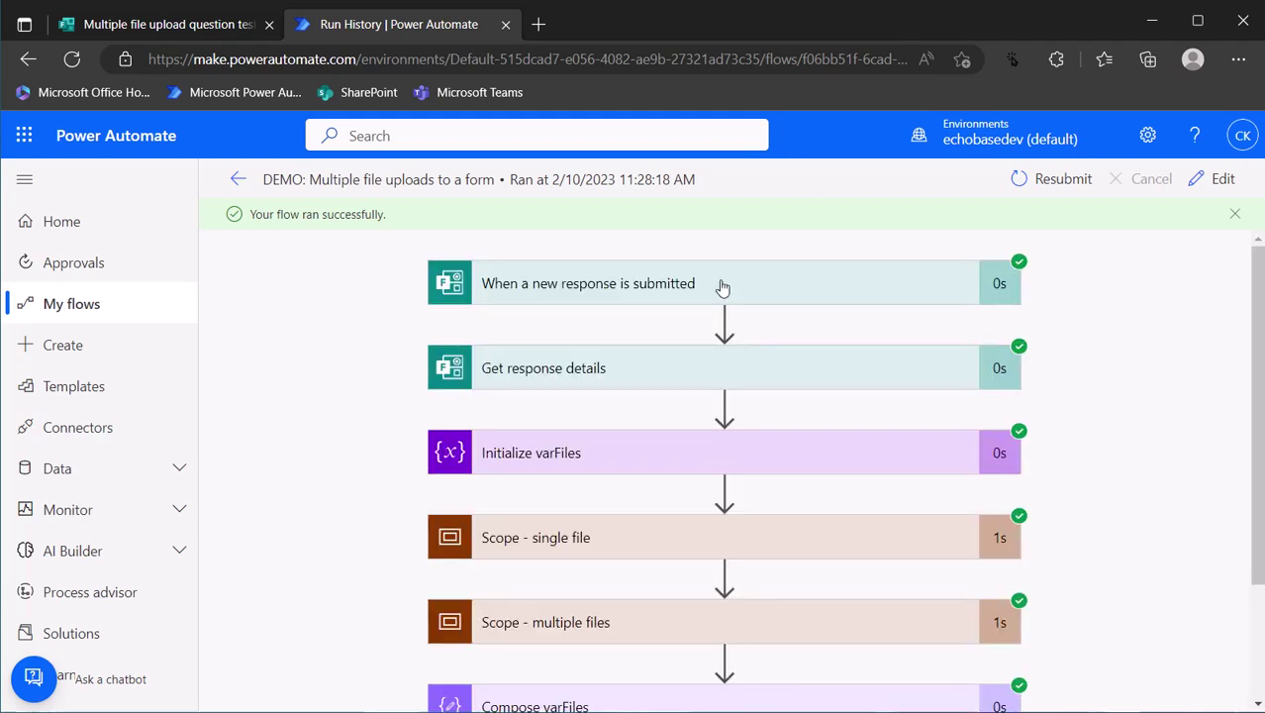
Step: Inspect Get response details outputs, including raw JSON of the single and multiple file uploads
click(698, 373)
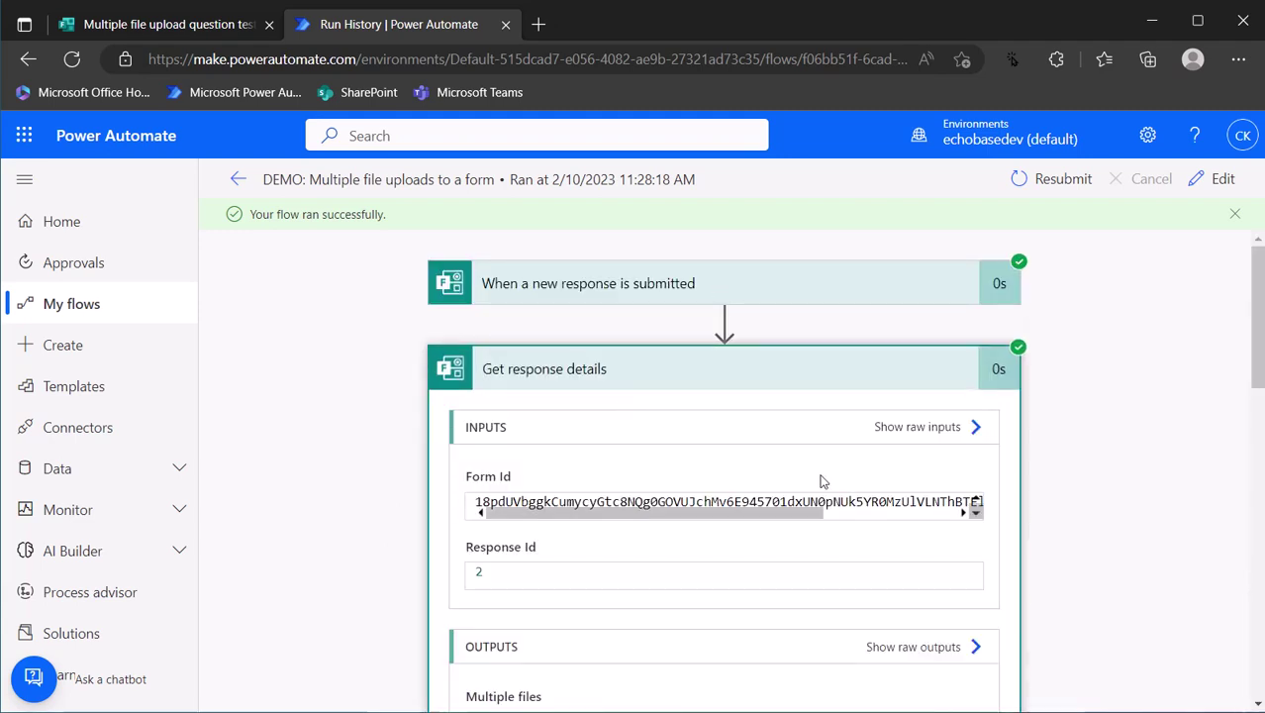
scroll(821, 481, down, 3)
scroll(692, 346, up, 2)
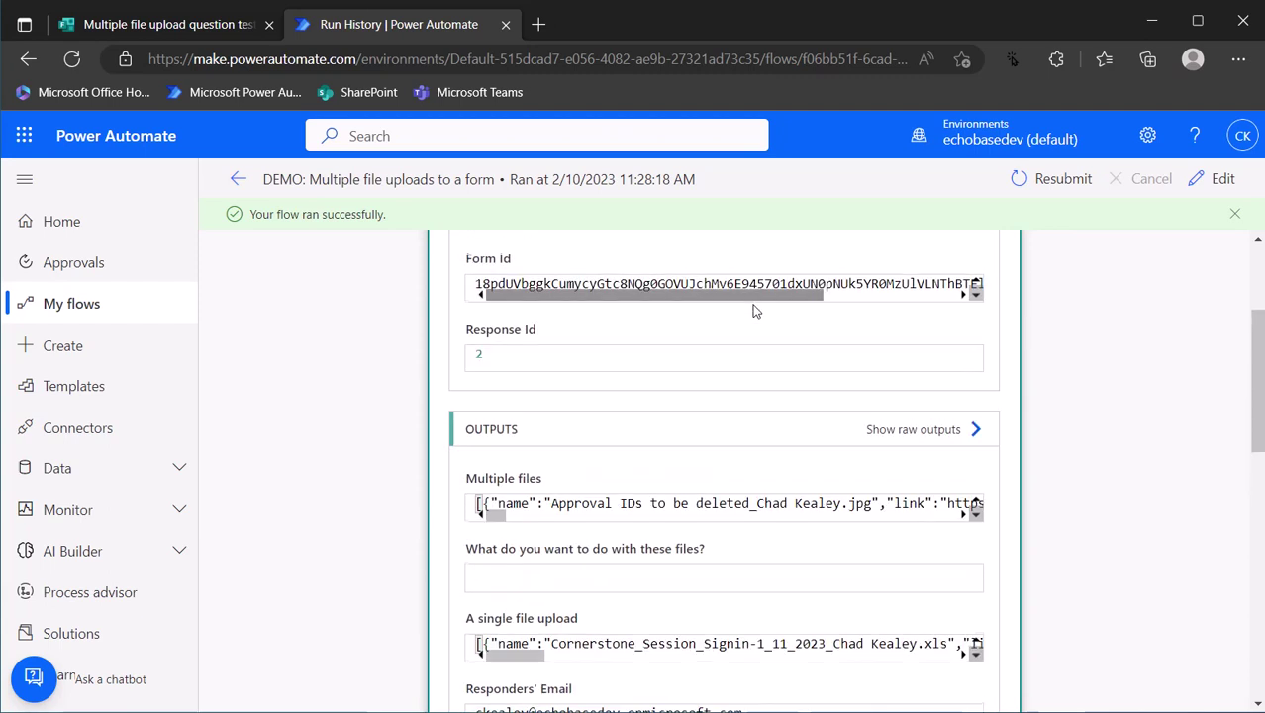
scroll(594, 317, down, 3)
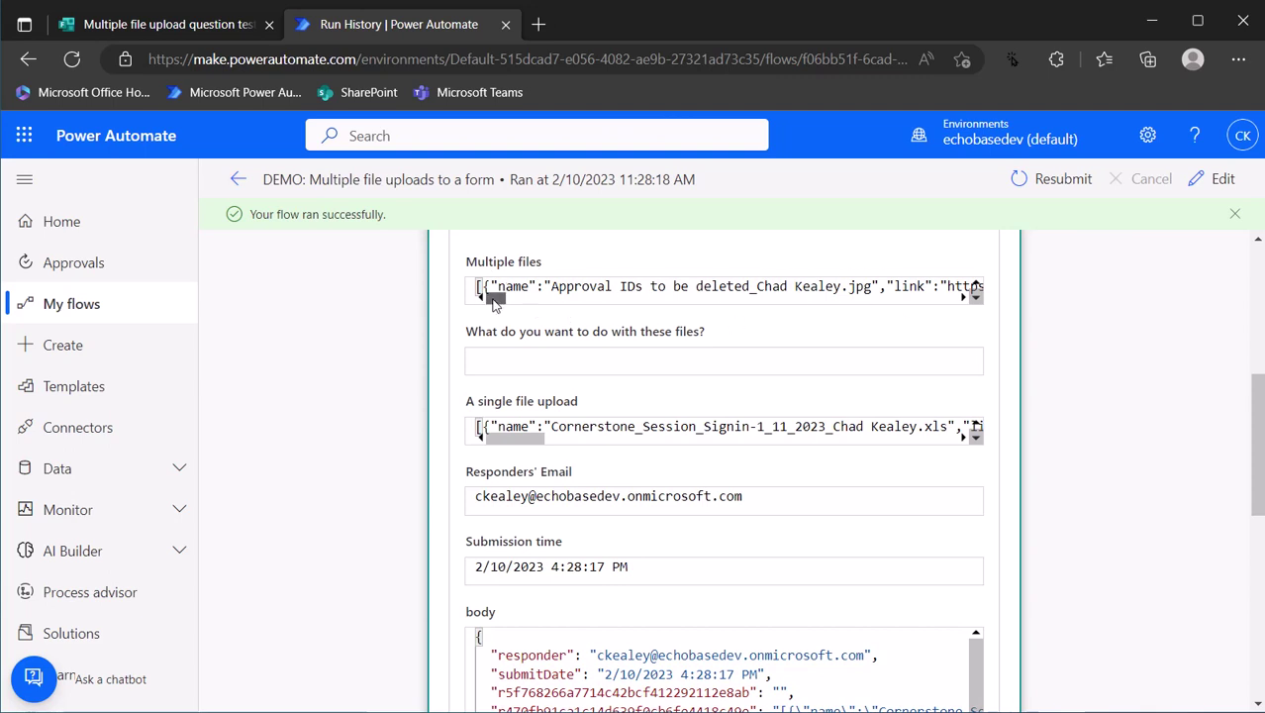
drag(495, 298, 445, 315)
scroll(1008, 362, up, 2)
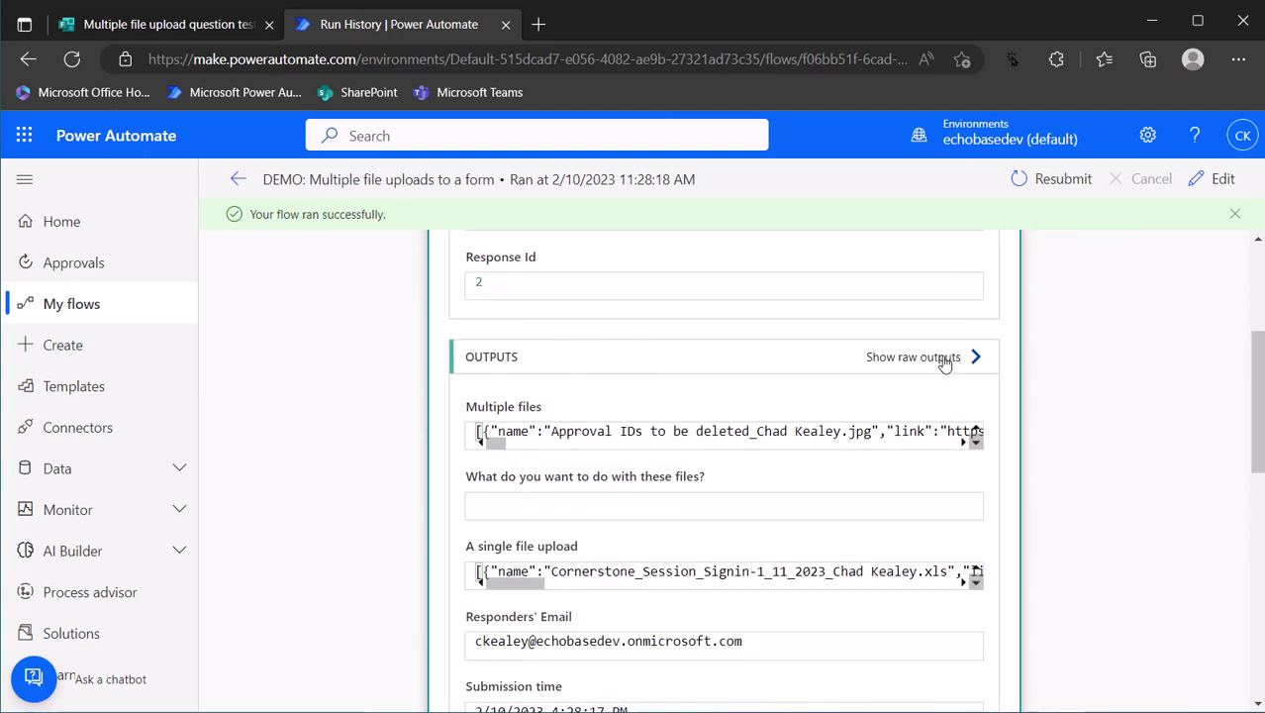
click(952, 356)
scroll(893, 405, down, 2)
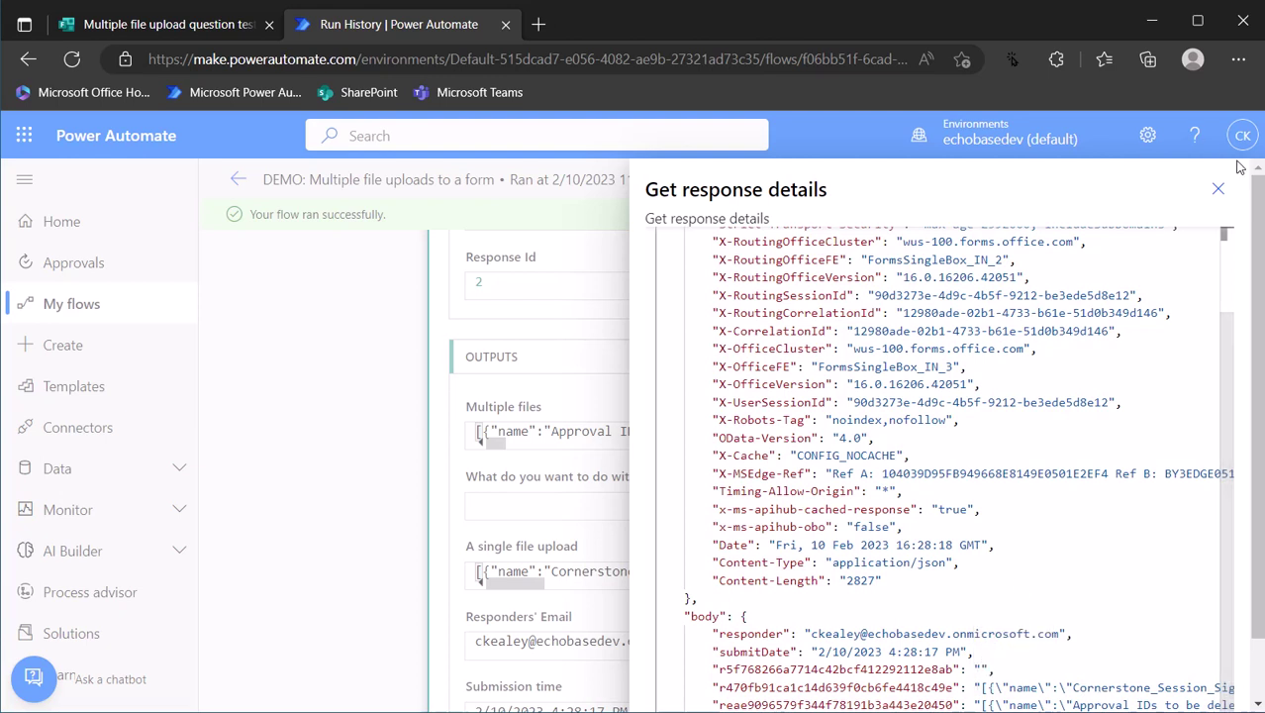
click(1217, 188)
scroll(613, 346, up, 1)
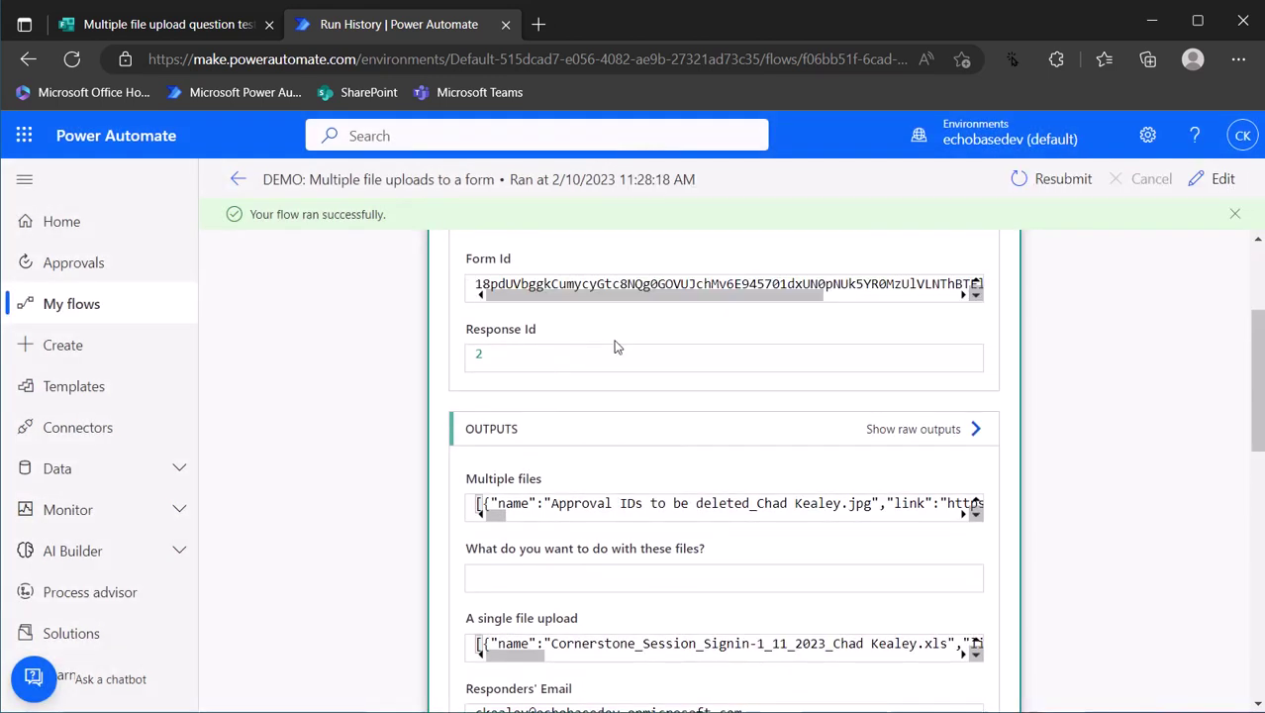
scroll(633, 346, up, 3)
click(659, 367)
scroll(661, 376, down, 2)
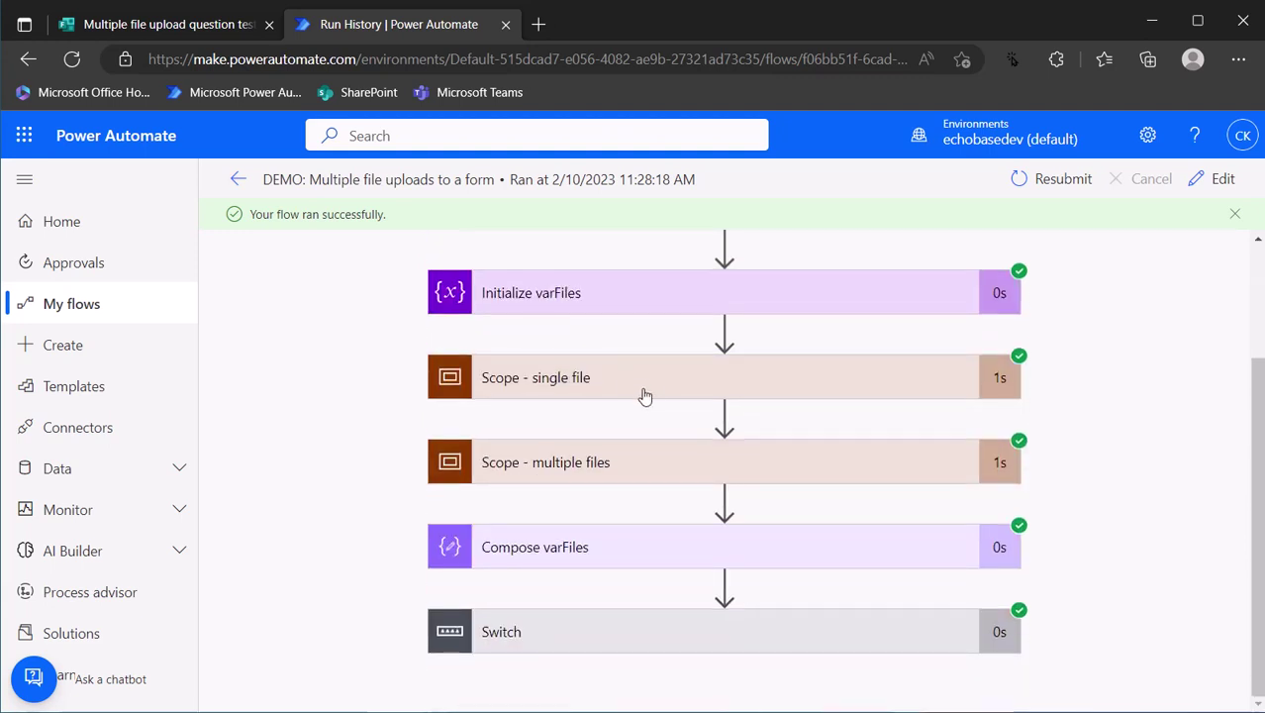
Step: Trace Initialize varFiles and the single-file scope's append of the uploaded spreadsheet
click(650, 286)
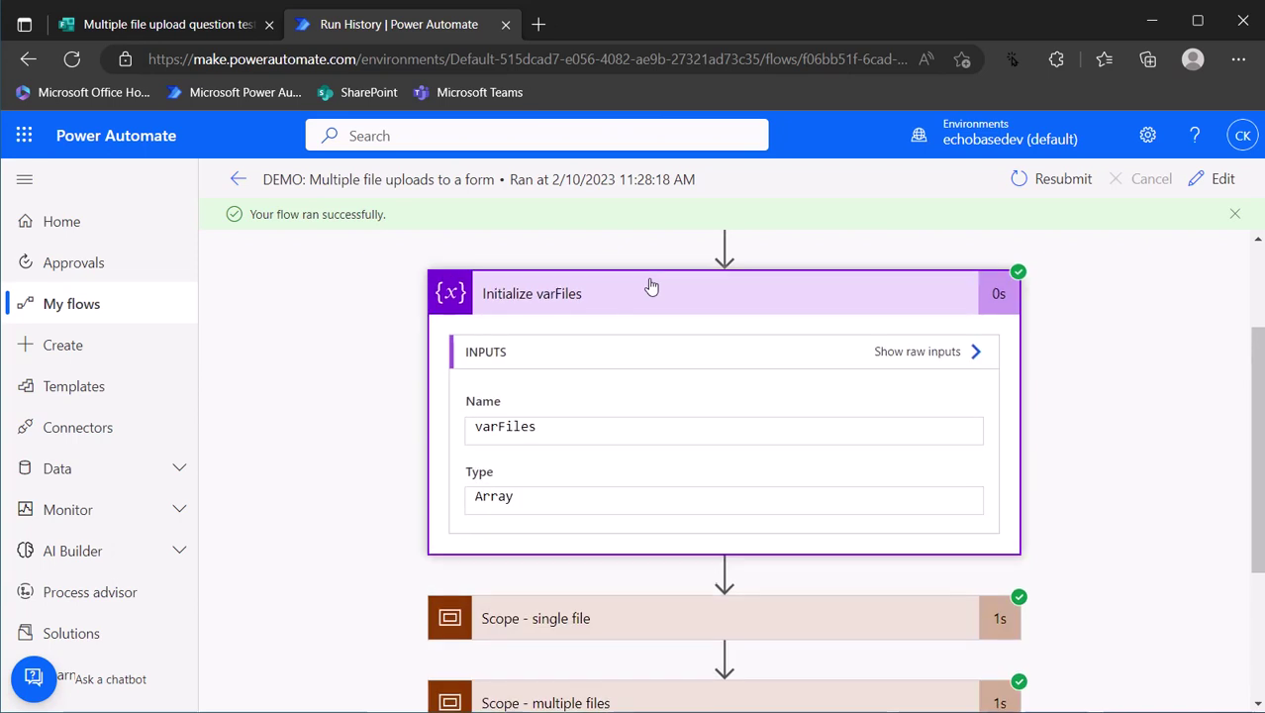
click(651, 287)
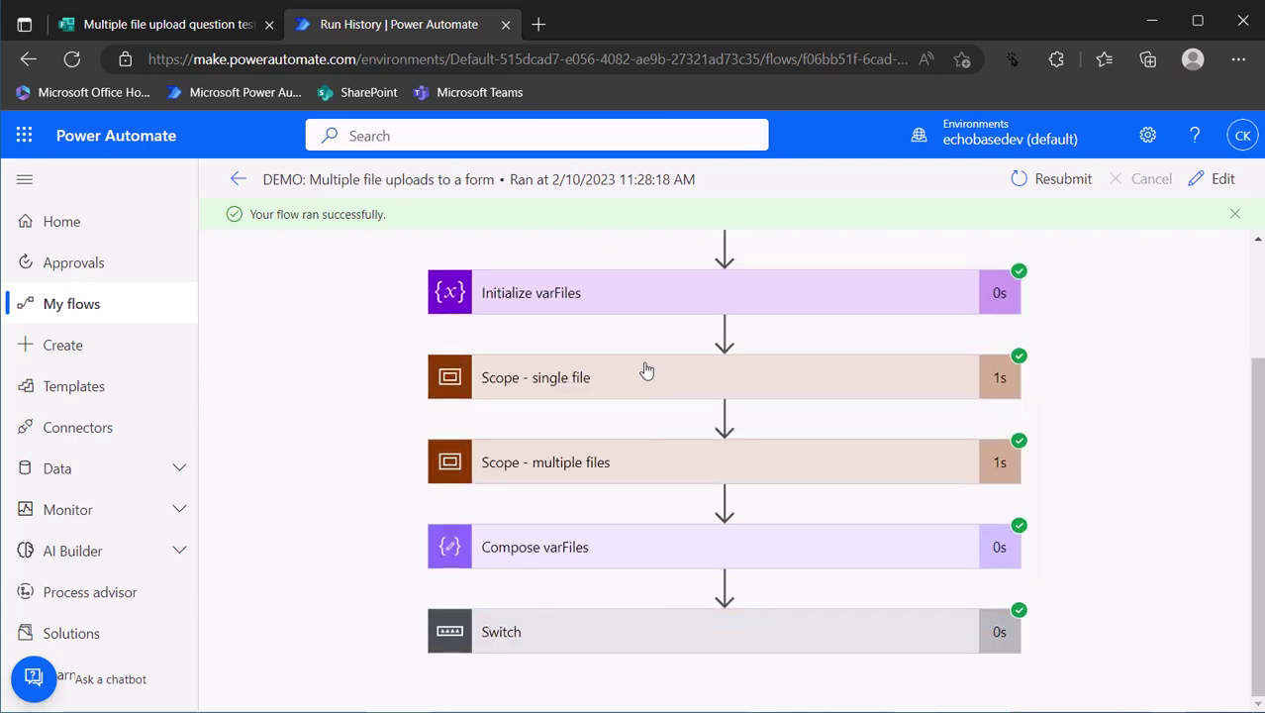
click(645, 370)
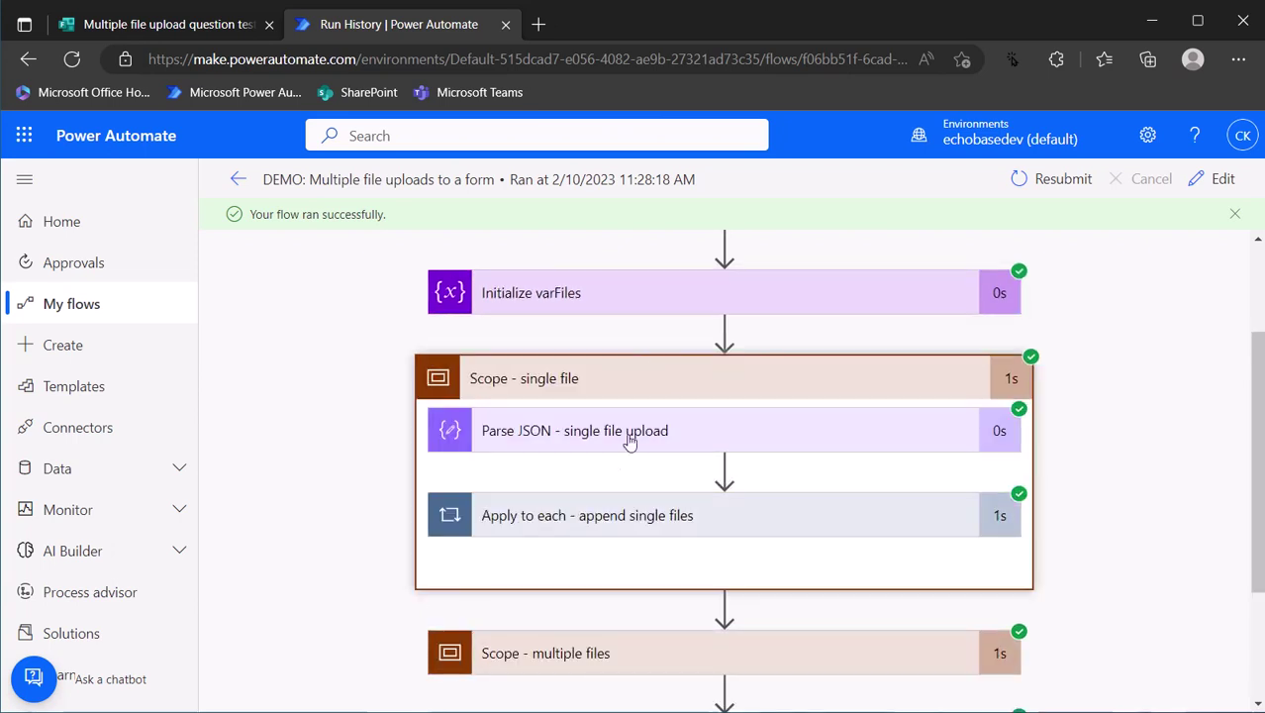
click(639, 518)
click(649, 613)
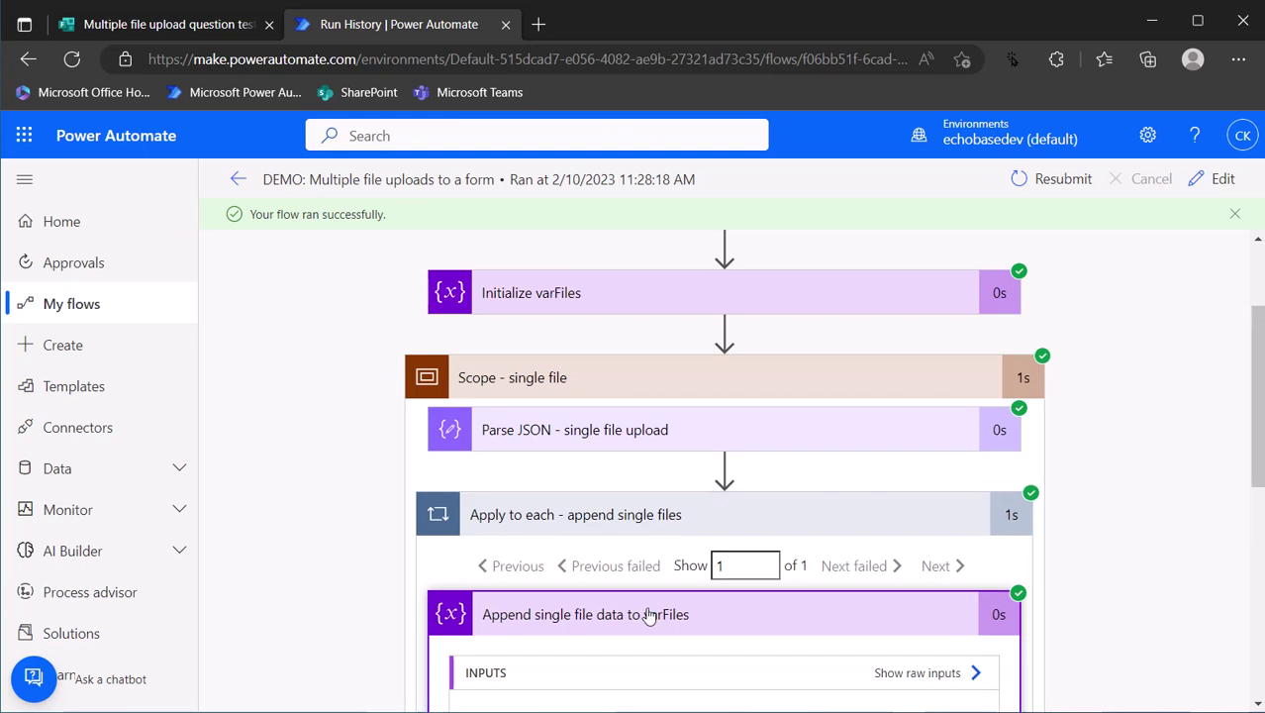
scroll(649, 615, down, 5)
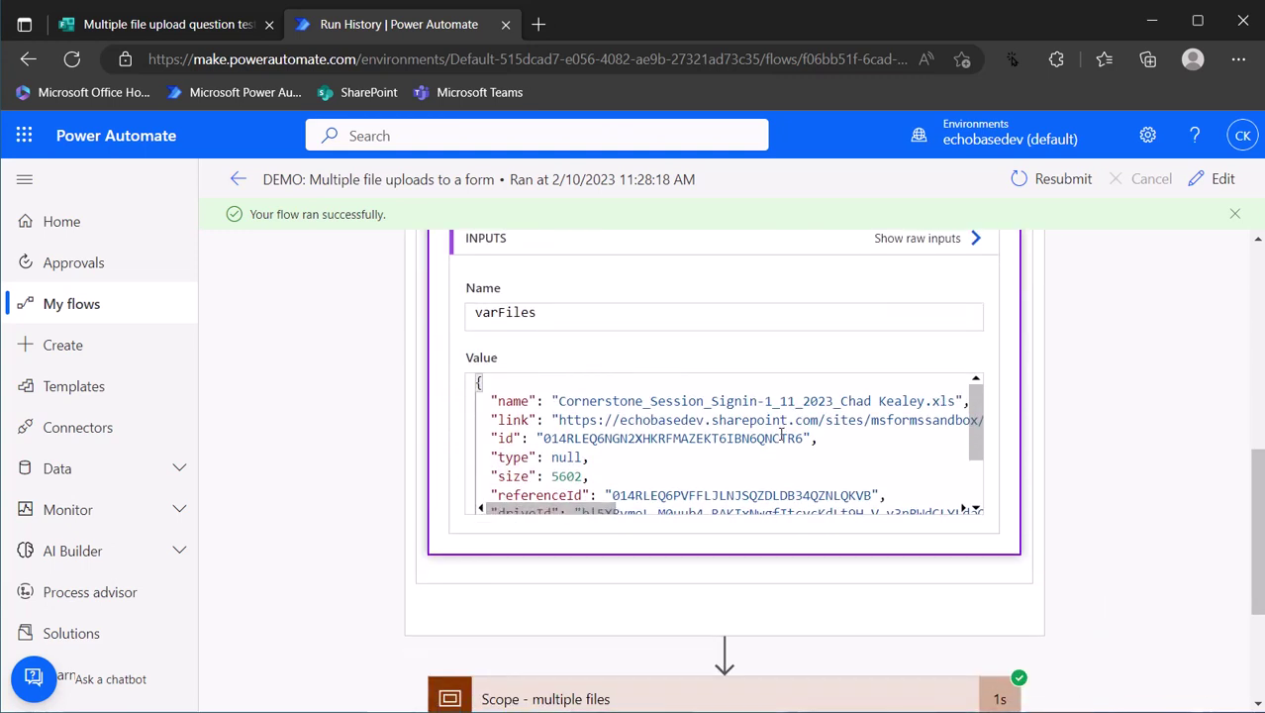
scroll(1122, 376, up, 4)
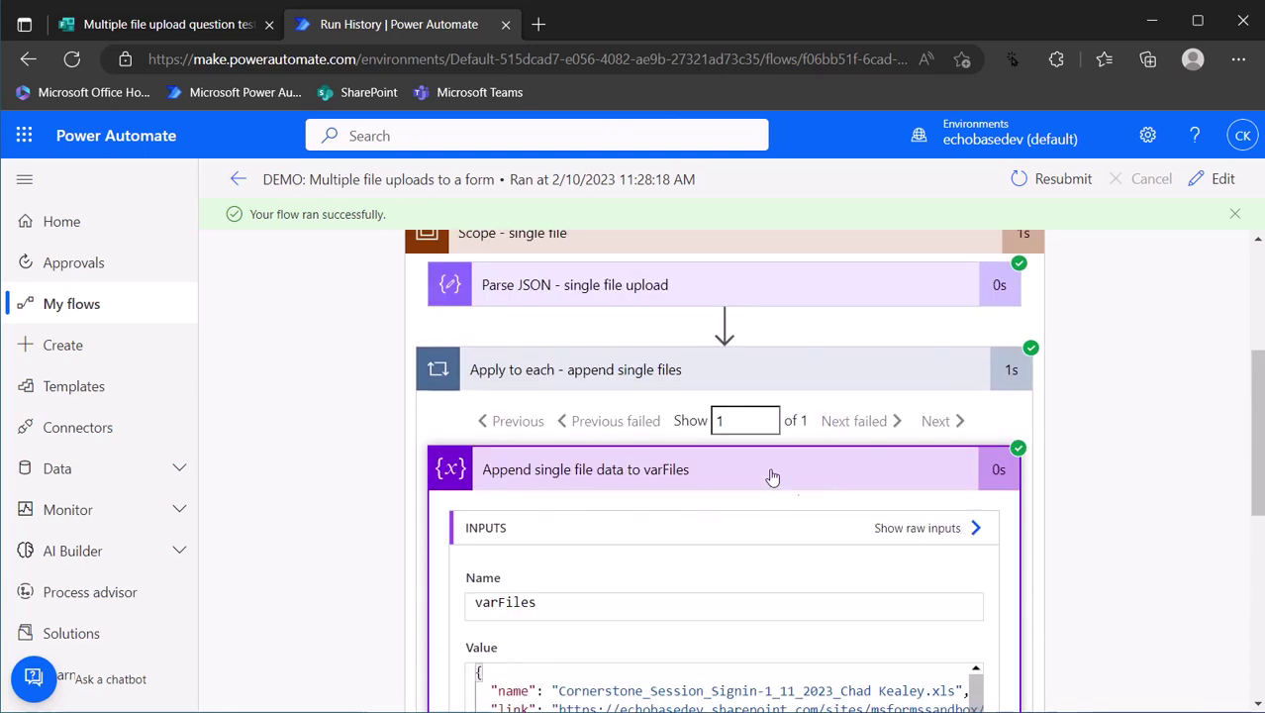
click(771, 473)
scroll(680, 336, up, 1)
click(680, 309)
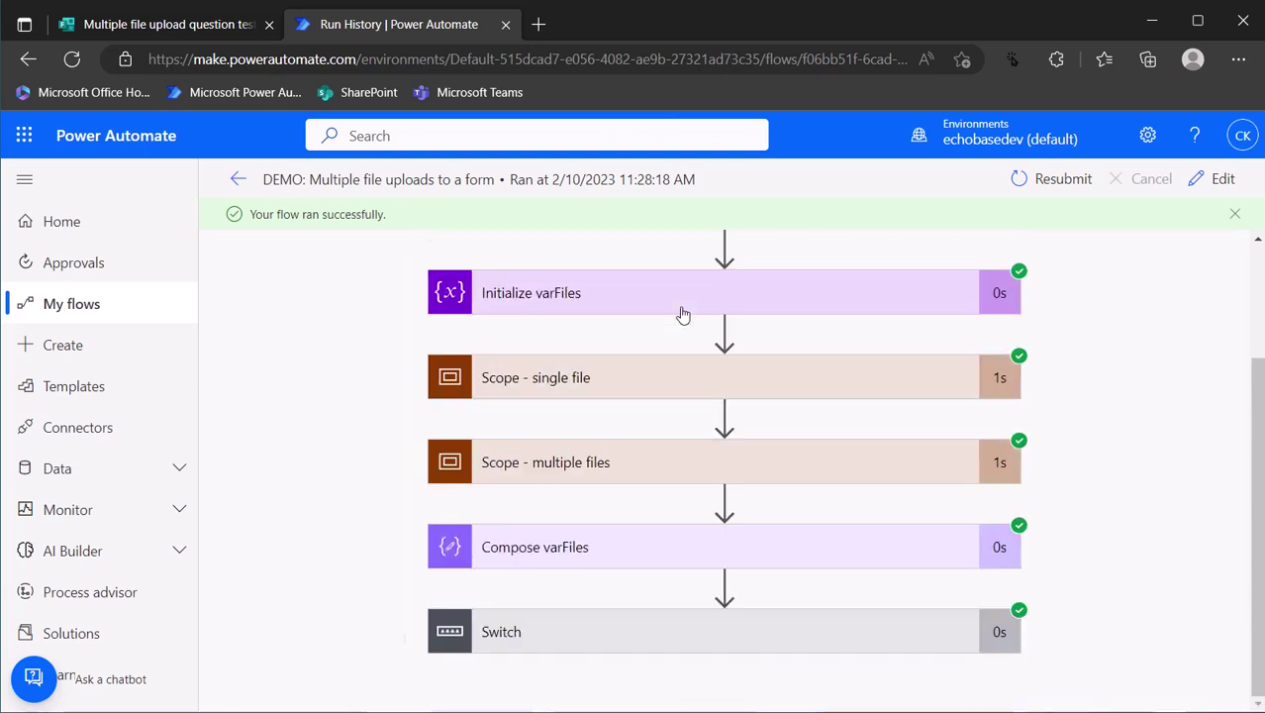
Step: Expand Scope - multiple files to see its append loop ran 4 iterations
click(680, 472)
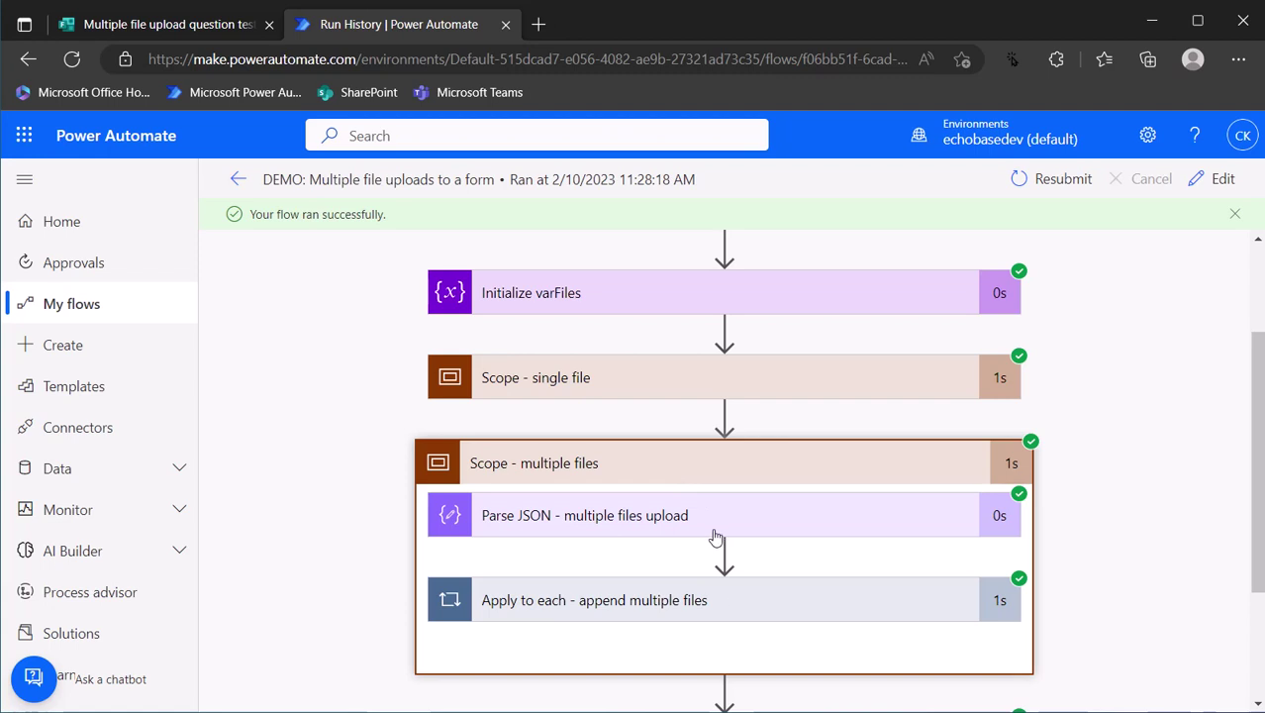
click(751, 597)
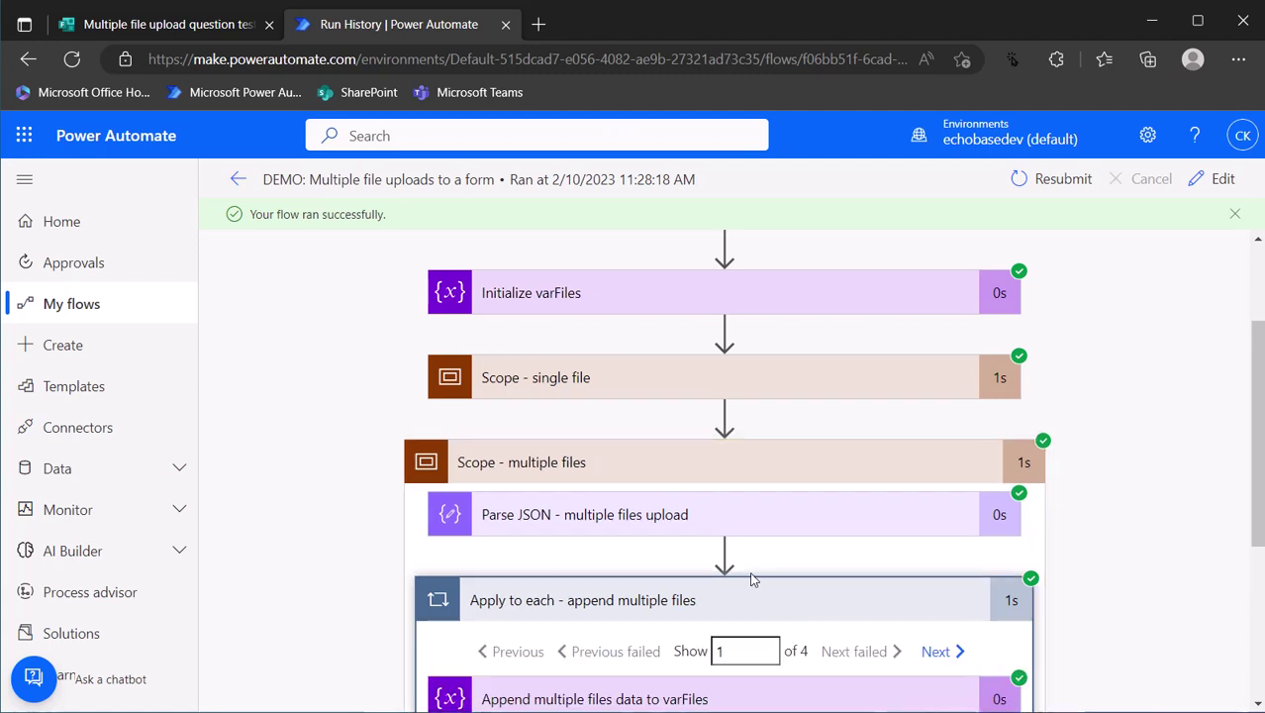
scroll(733, 564, down, 1)
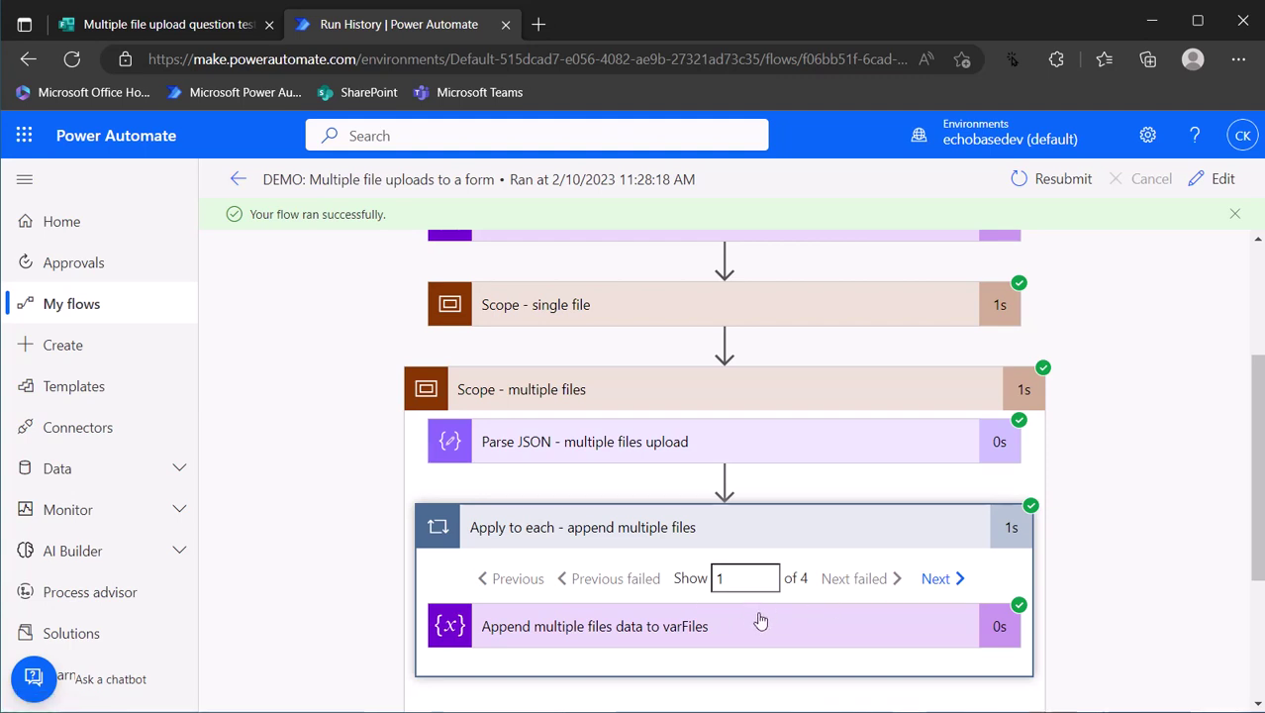
scroll(758, 619, down, 3)
Step: Expand Compose varFiles and scroll its raw inputs showing the combined varFiles array
click(779, 548)
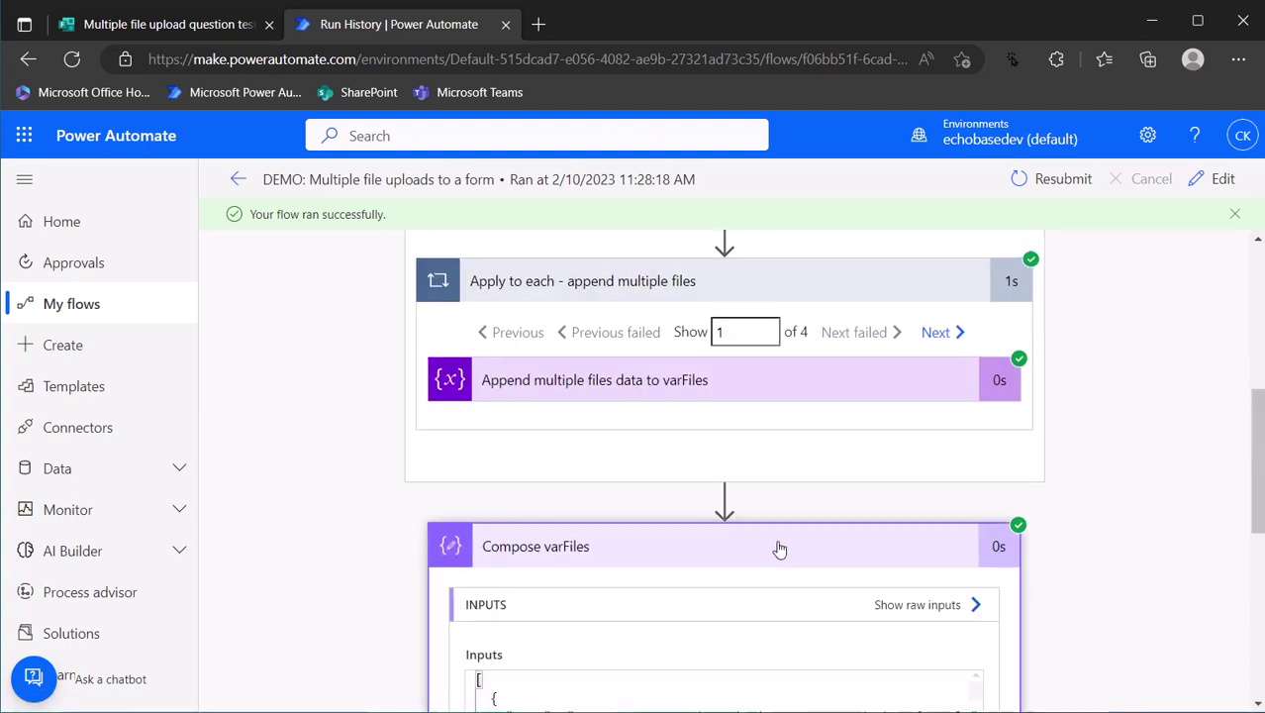
scroll(754, 525, down, 3)
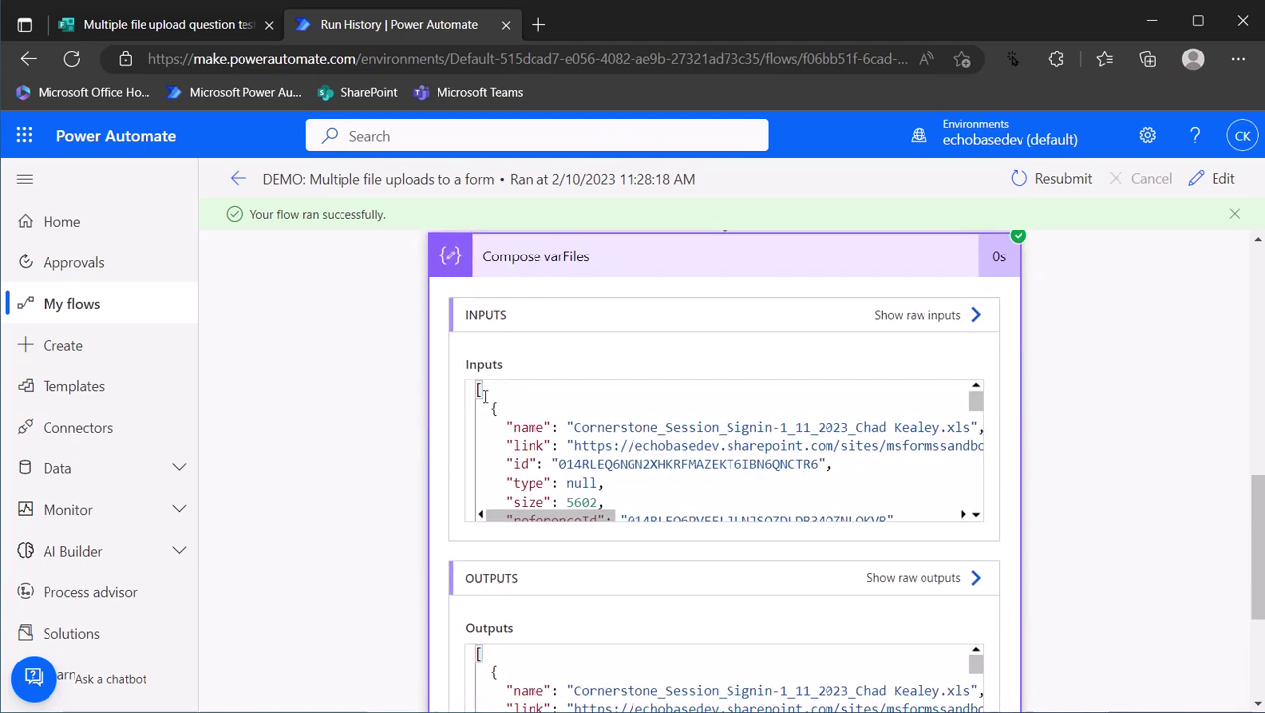
drag(482, 393, 496, 409)
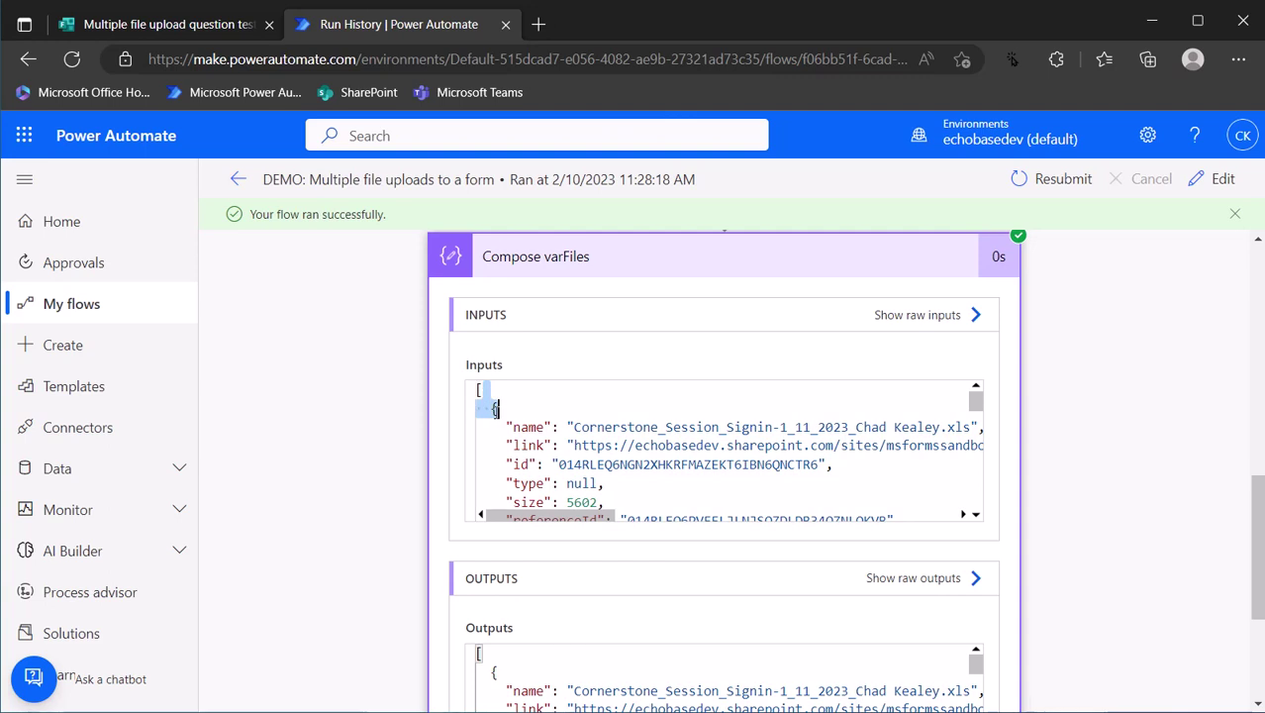
click(925, 313)
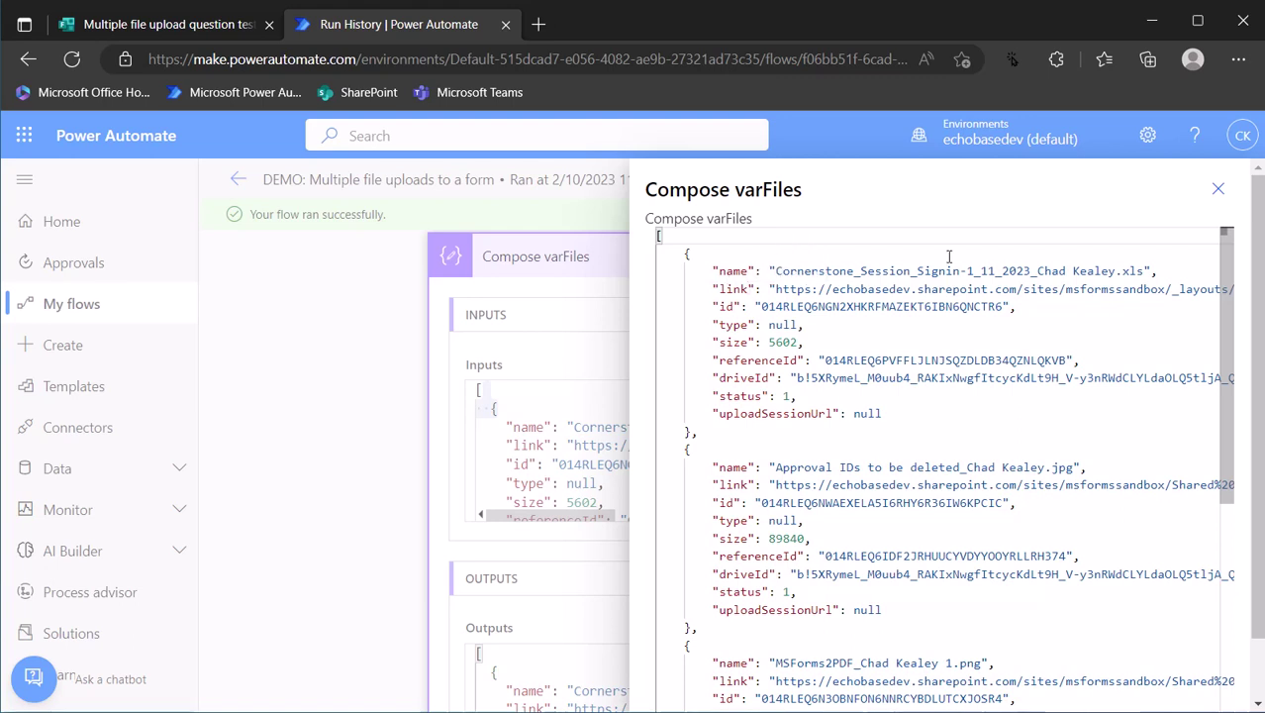
scroll(750, 467, down, 2)
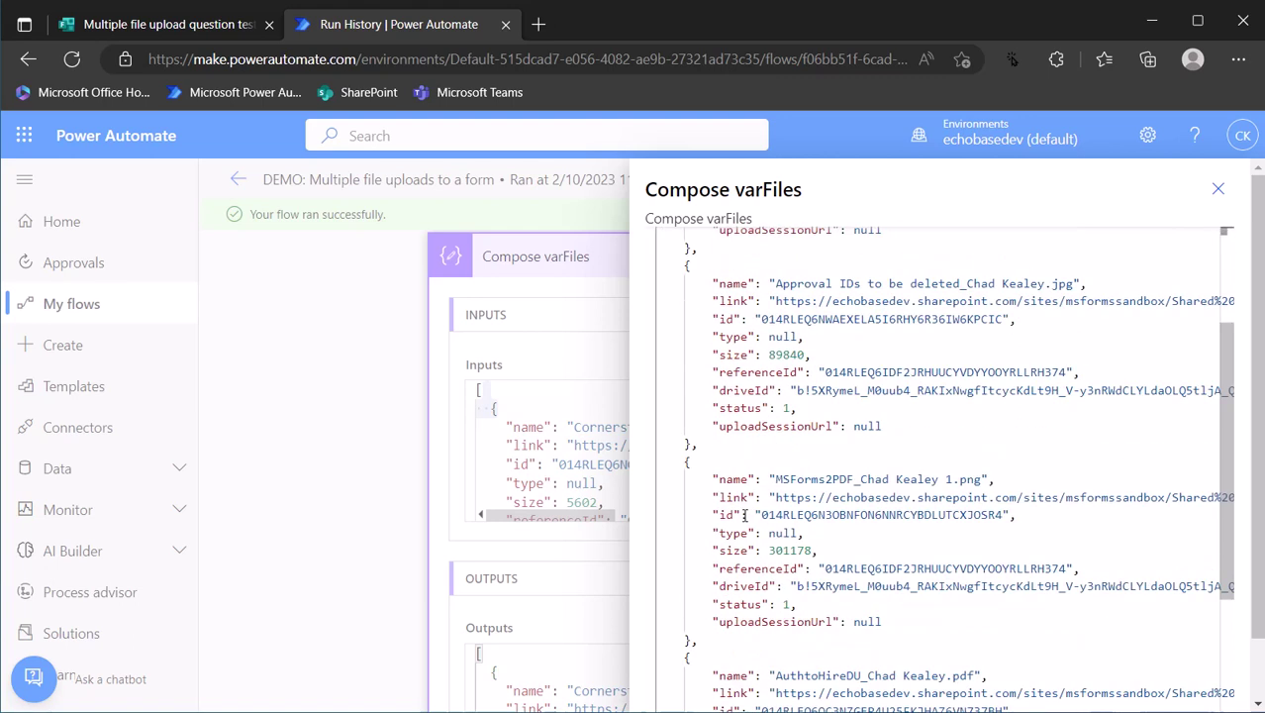
scroll(747, 650, down, 4)
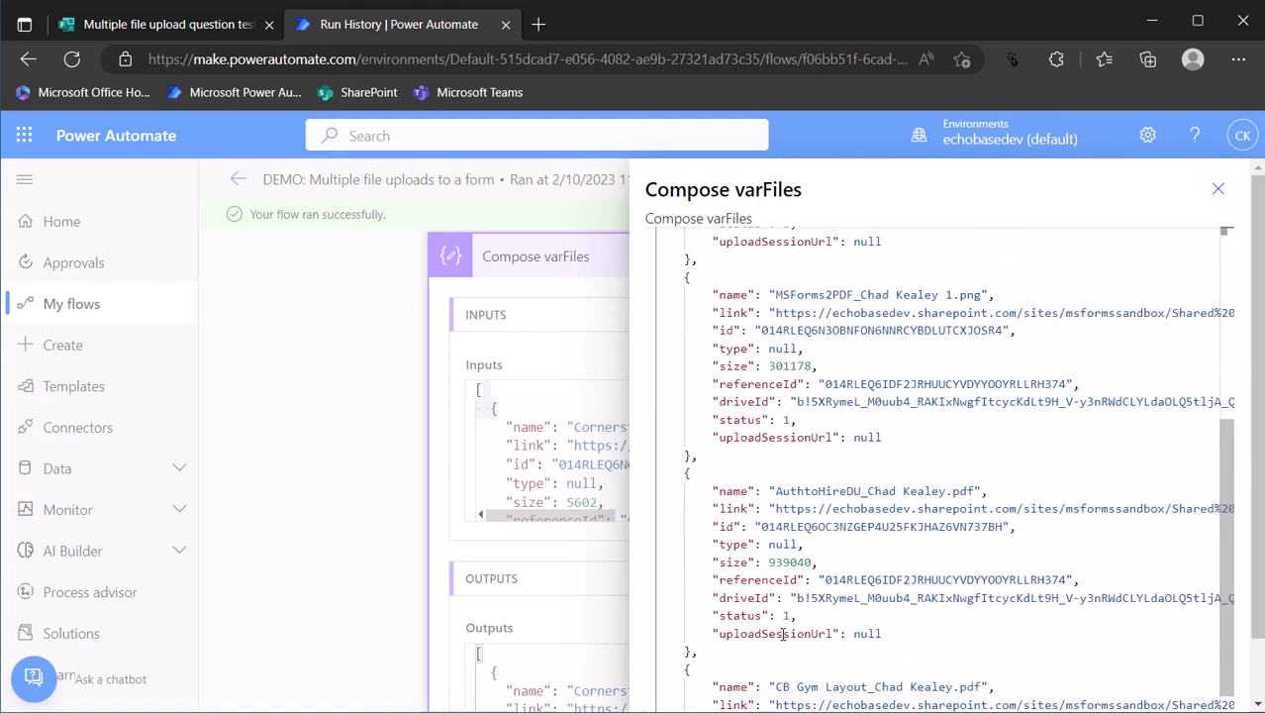
scroll(758, 574, up, 3)
scroll(757, 574, up, 3)
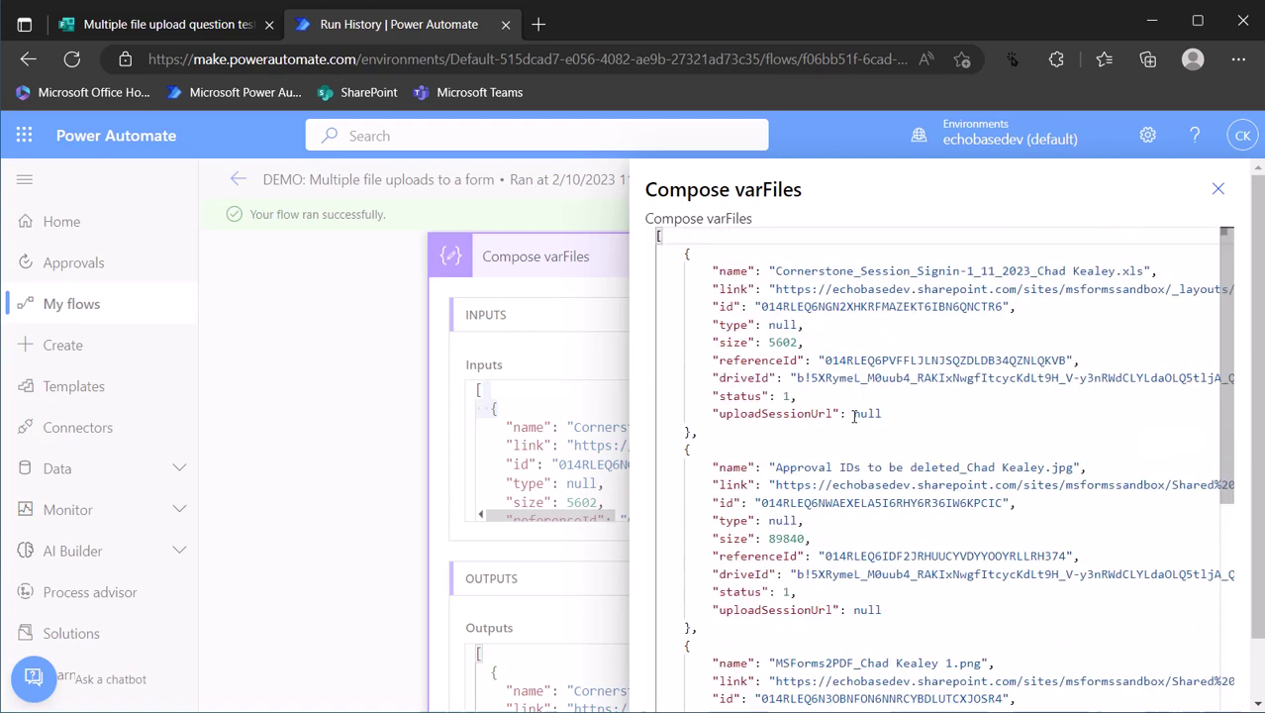
click(1217, 188)
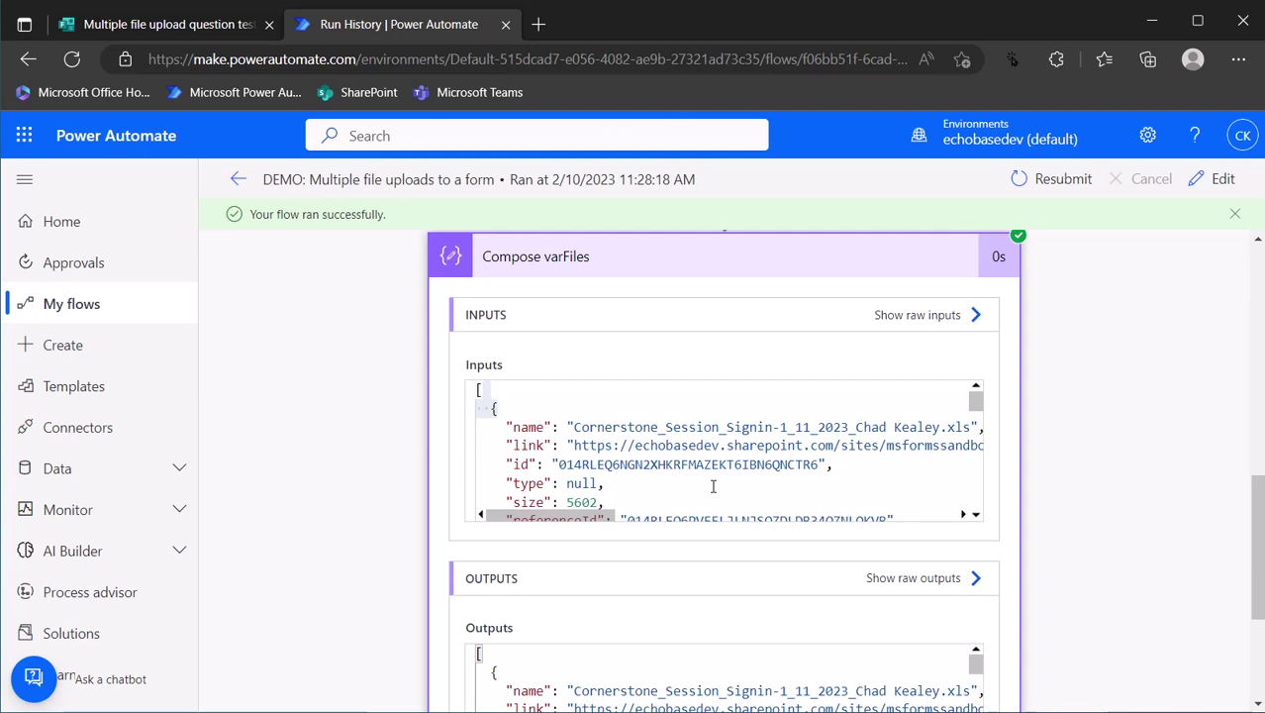
Step: Collapse the Compose varFiles card in the 11:28 run view
click(708, 273)
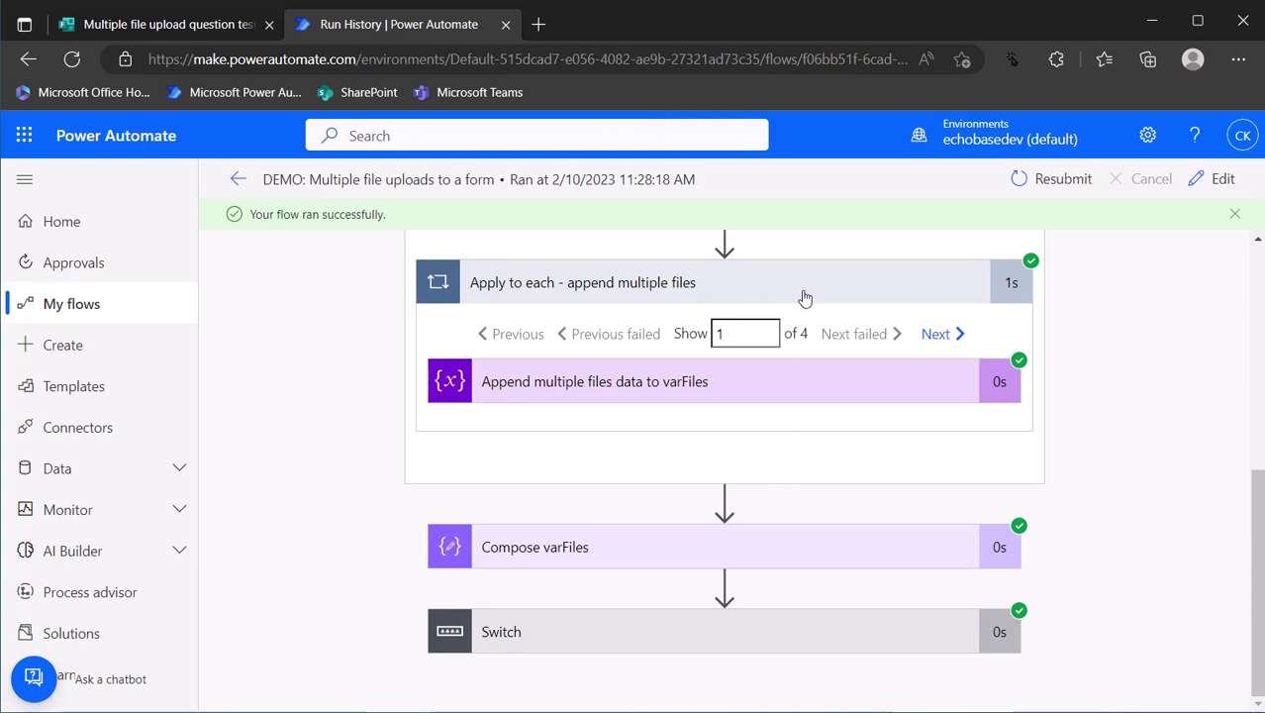
Step: Fold up the Apply to each loop and the Scope - multiple files step in the 11:28 run
click(807, 300)
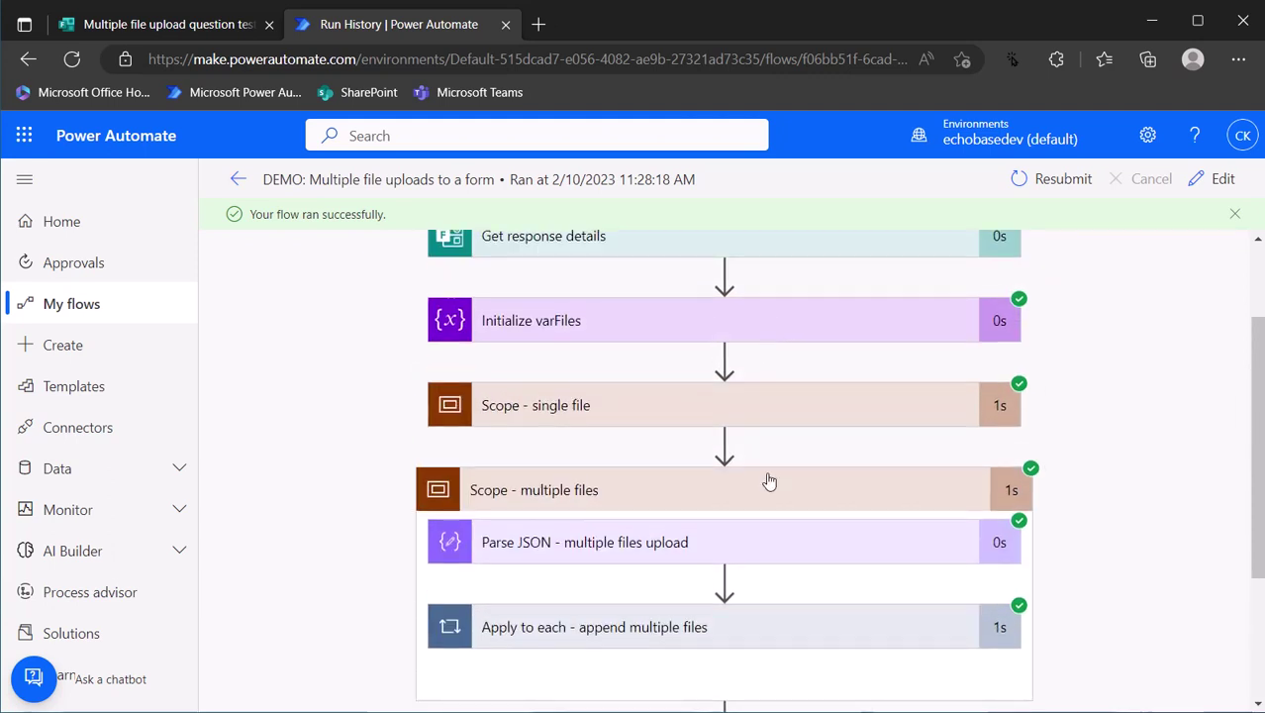
click(772, 484)
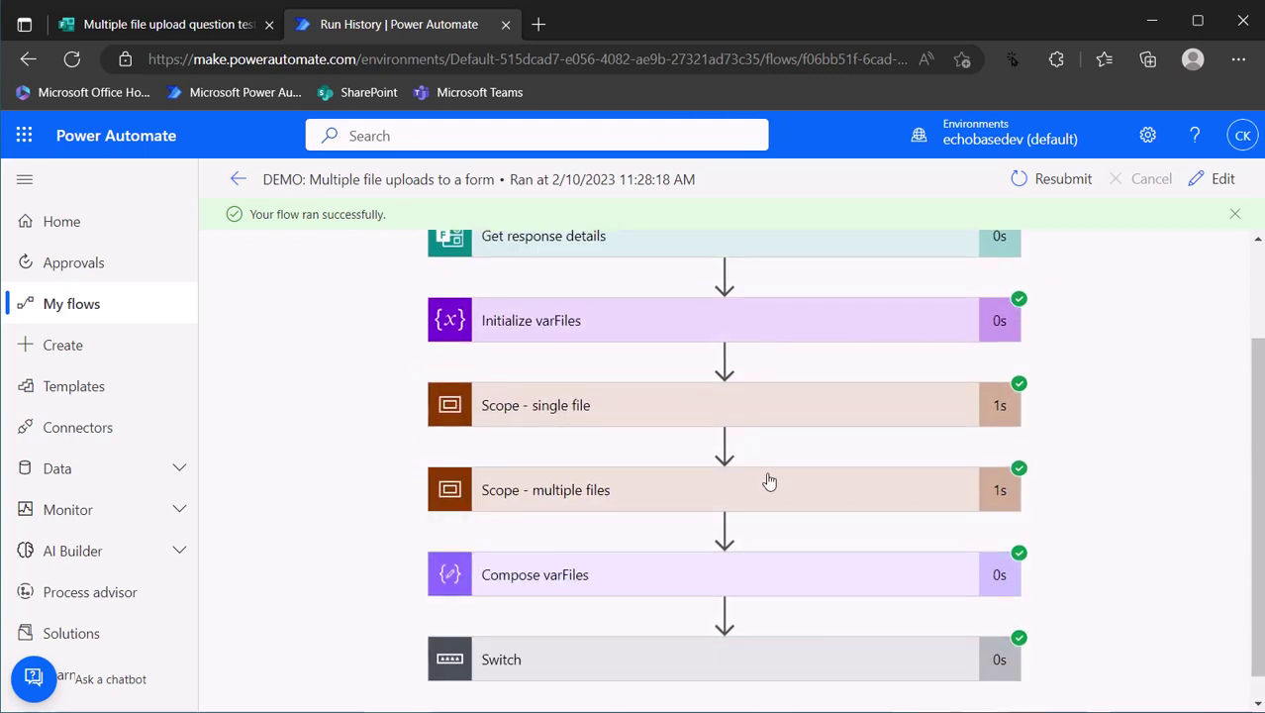